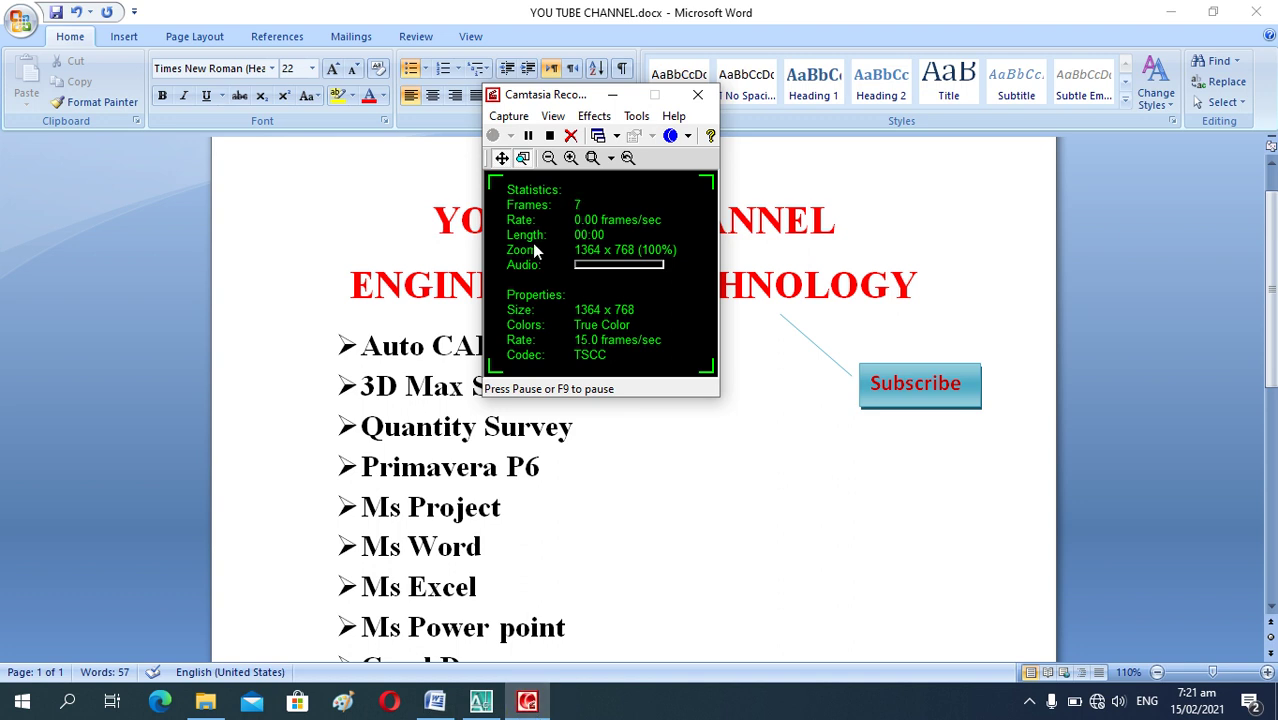
Minimize Camtasia Recorder to the tray and close the tip about minimizing.
click(614, 96)
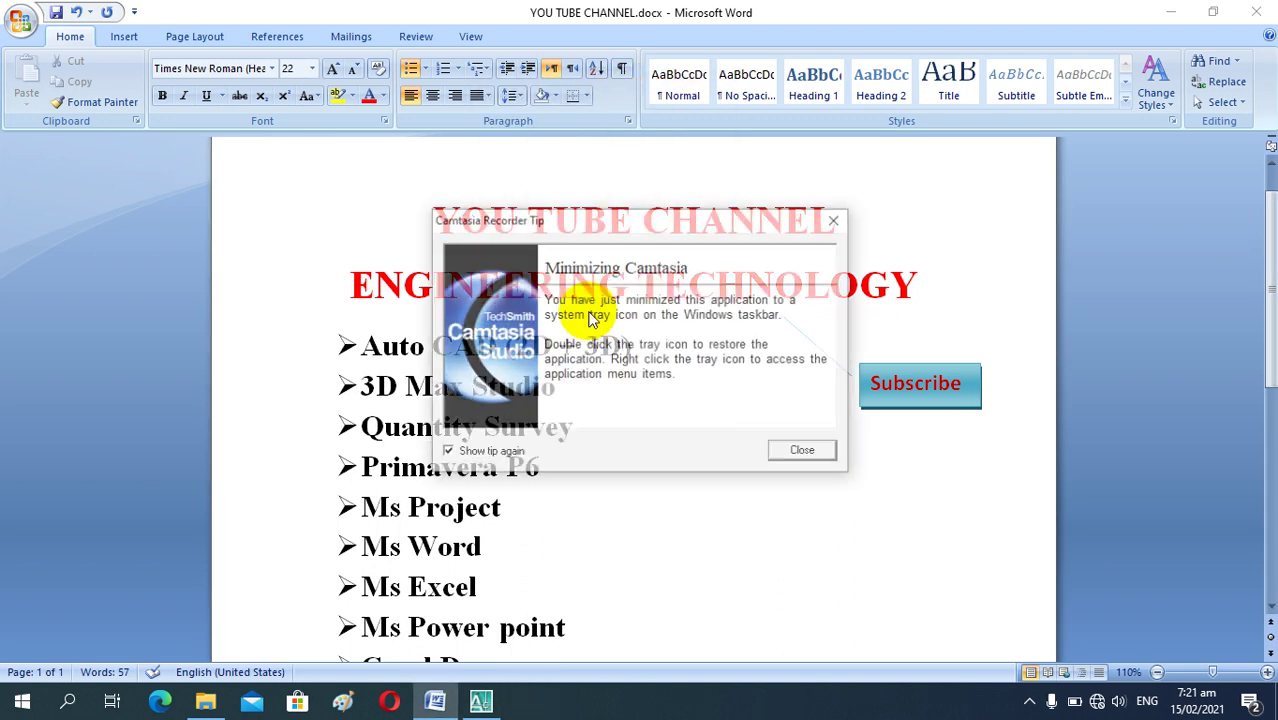
click(804, 451)
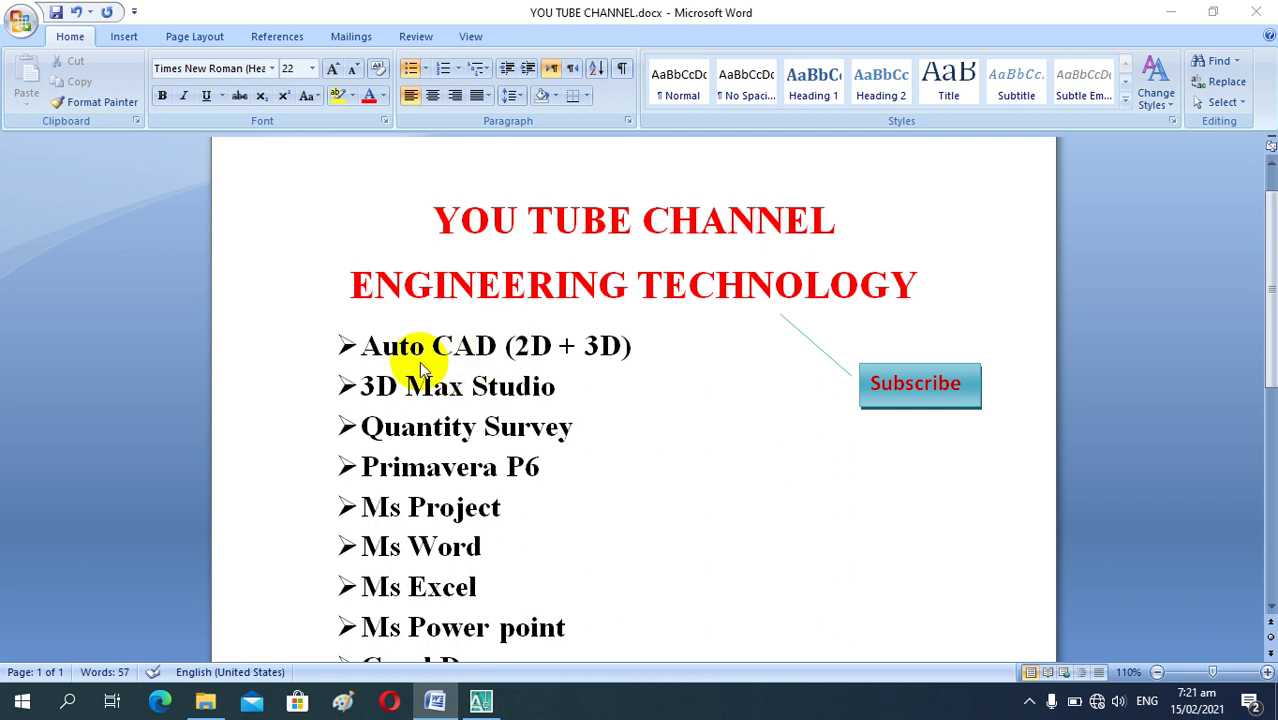
scroll(466, 370, down, 1)
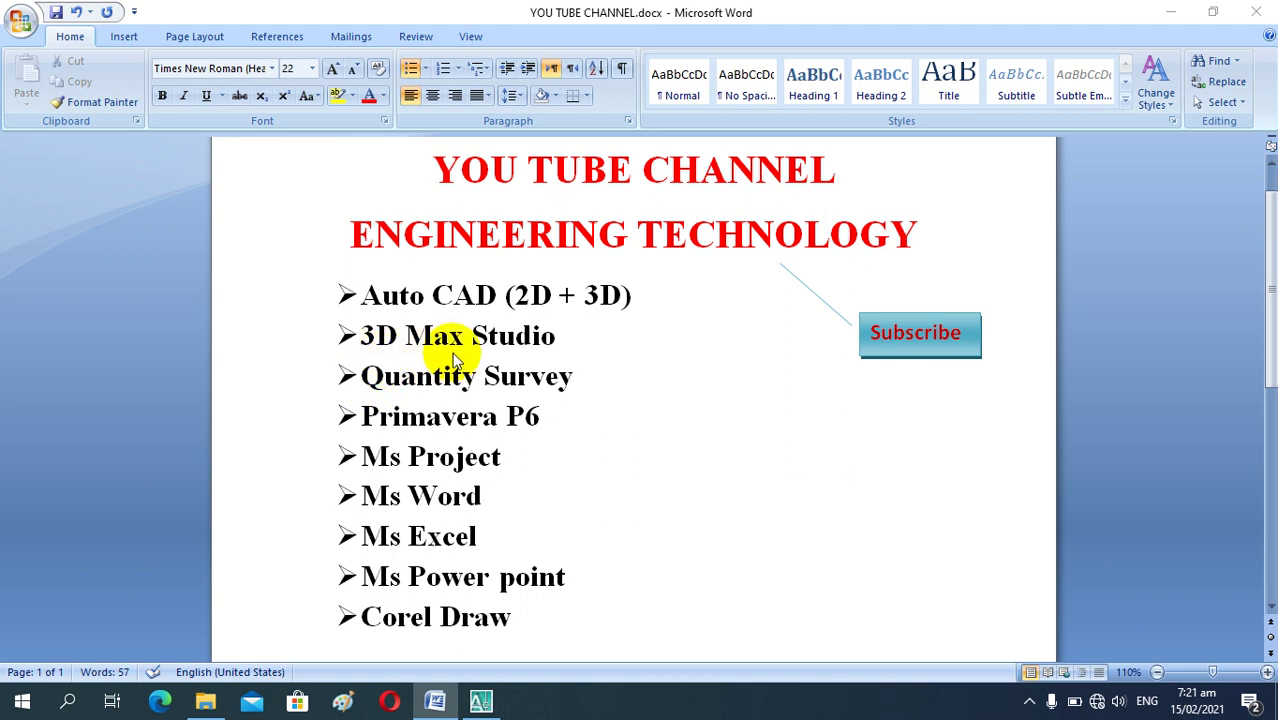
scroll(460, 383, down, 2)
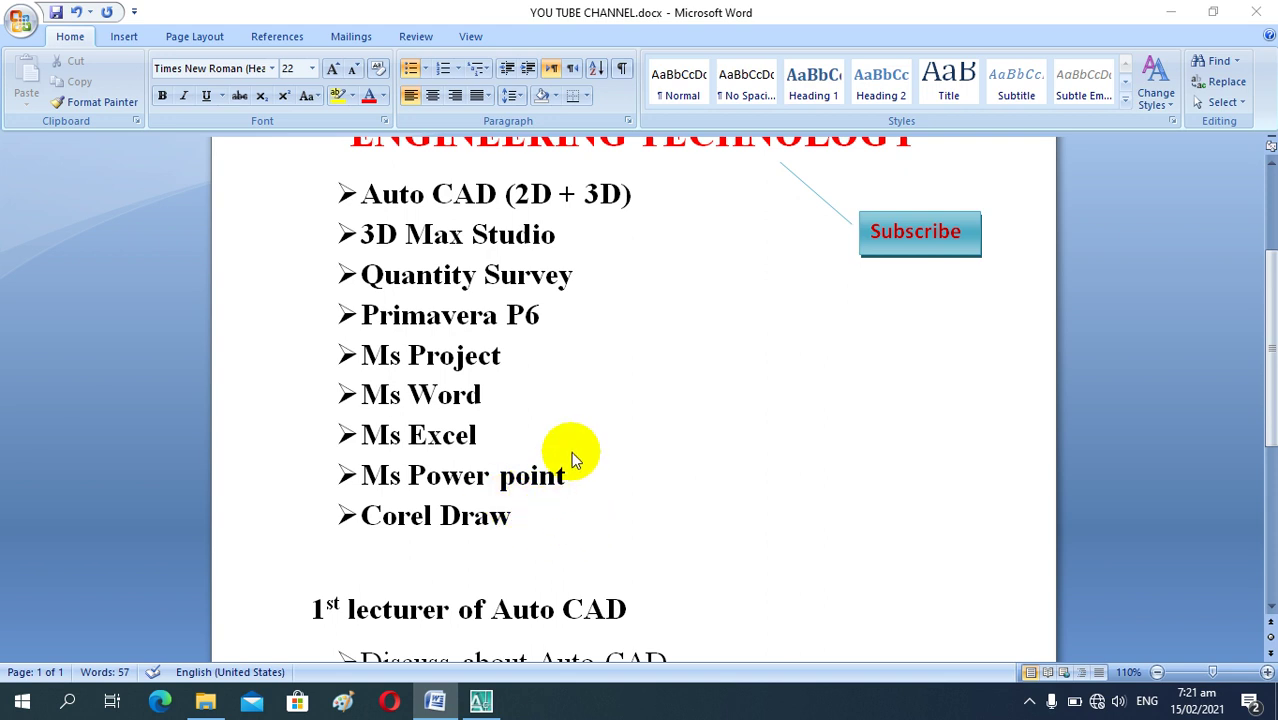
scroll(571, 451, down, 1)
scroll(571, 451, down, 2)
scroll(571, 451, down, 1)
scroll(571, 451, down, 1)
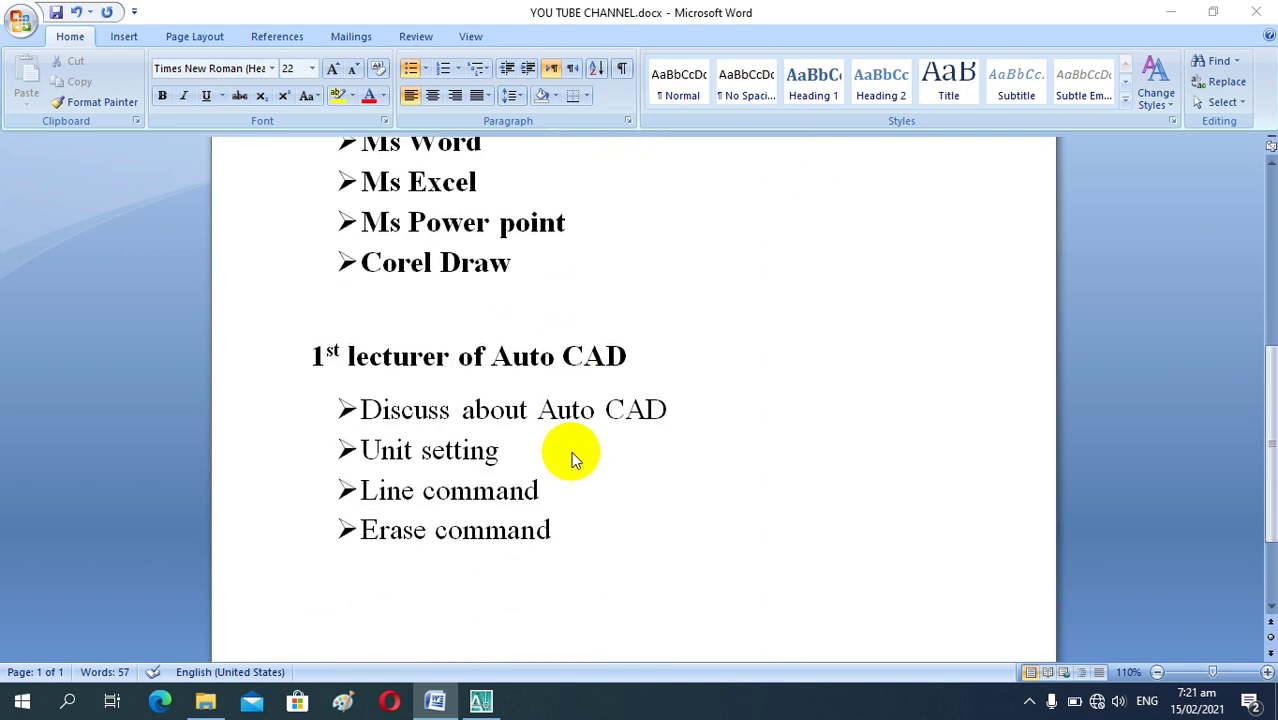
scroll(571, 458, down, 1)
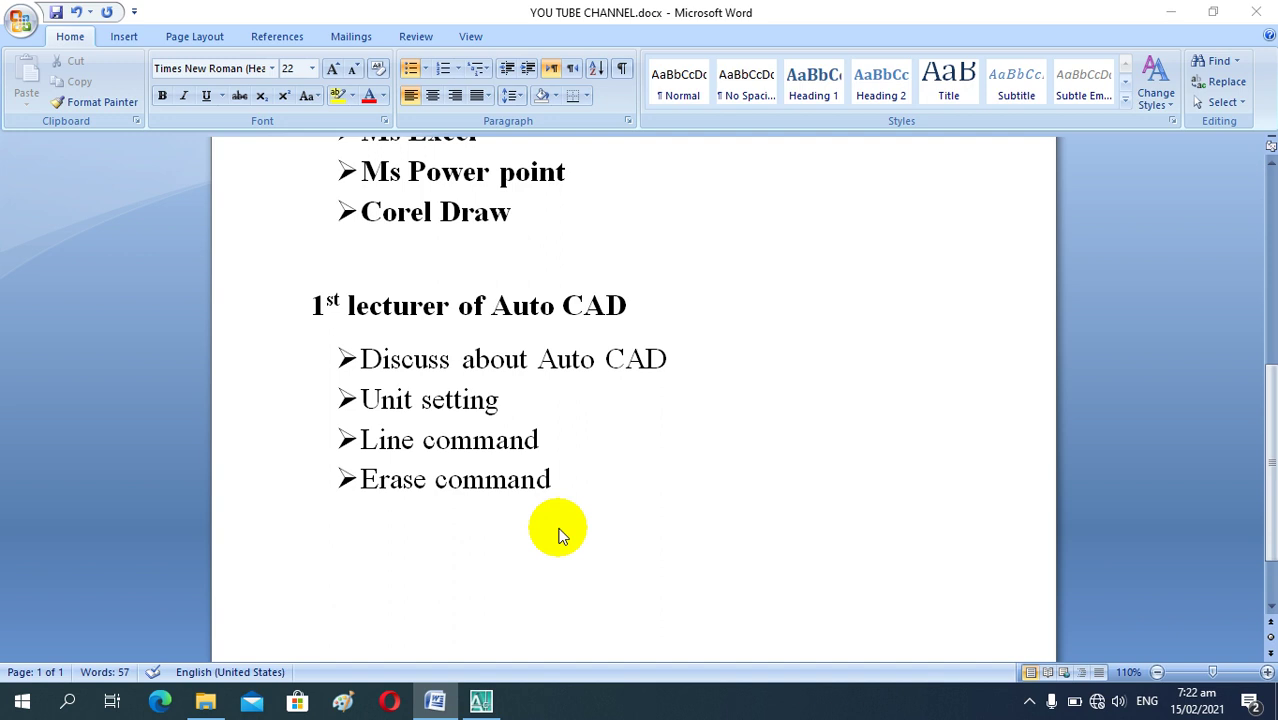
Bring up the RMT plot house drawing and zoom in and out to review its sheets.
click(481, 700)
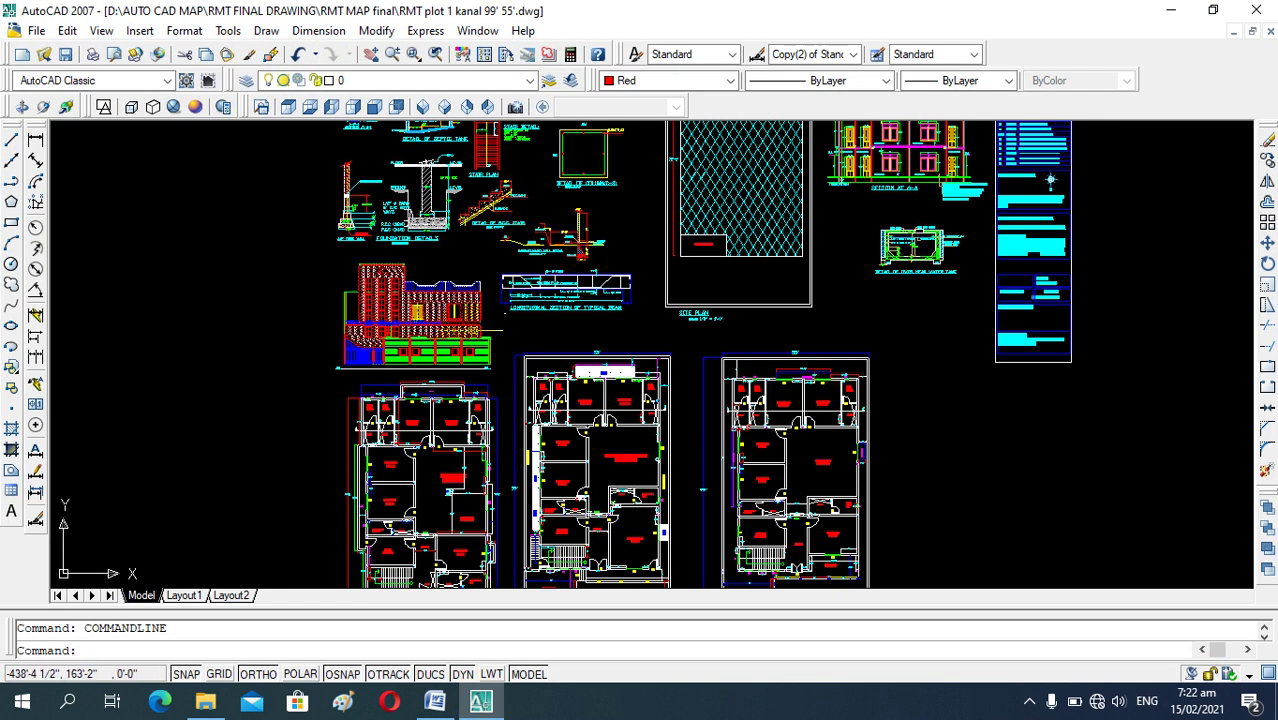
scroll(467, 334, down, 2)
scroll(485, 163, up, 3)
scroll(485, 163, up, 3)
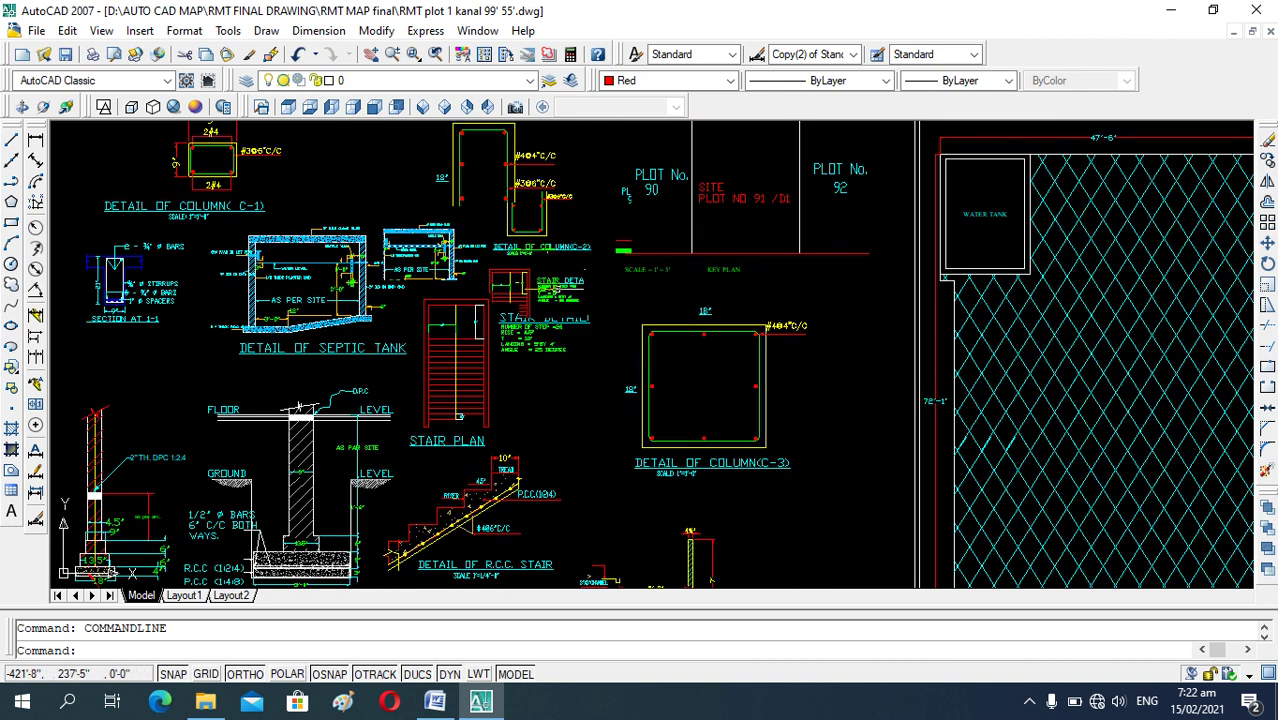
scroll(609, 252, down, 4)
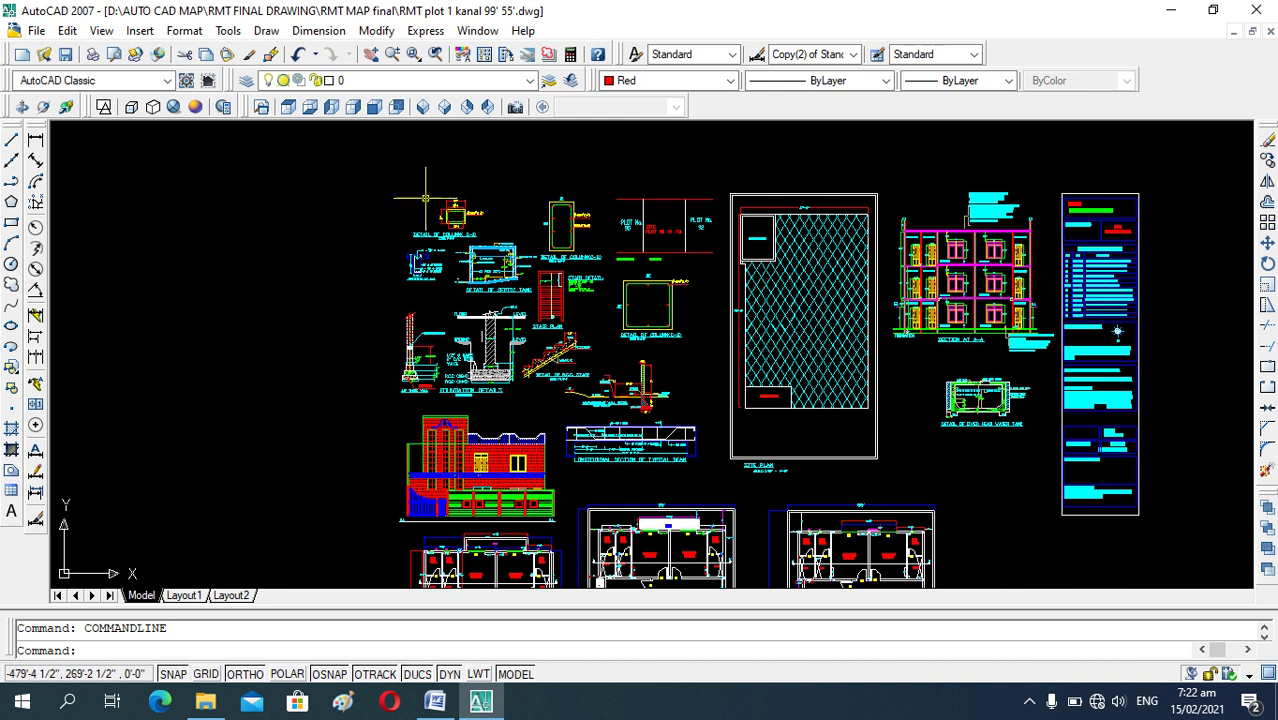
scroll(447, 202, up, 2)
scroll(450, 203, up, 1)
scroll(450, 203, up, 2)
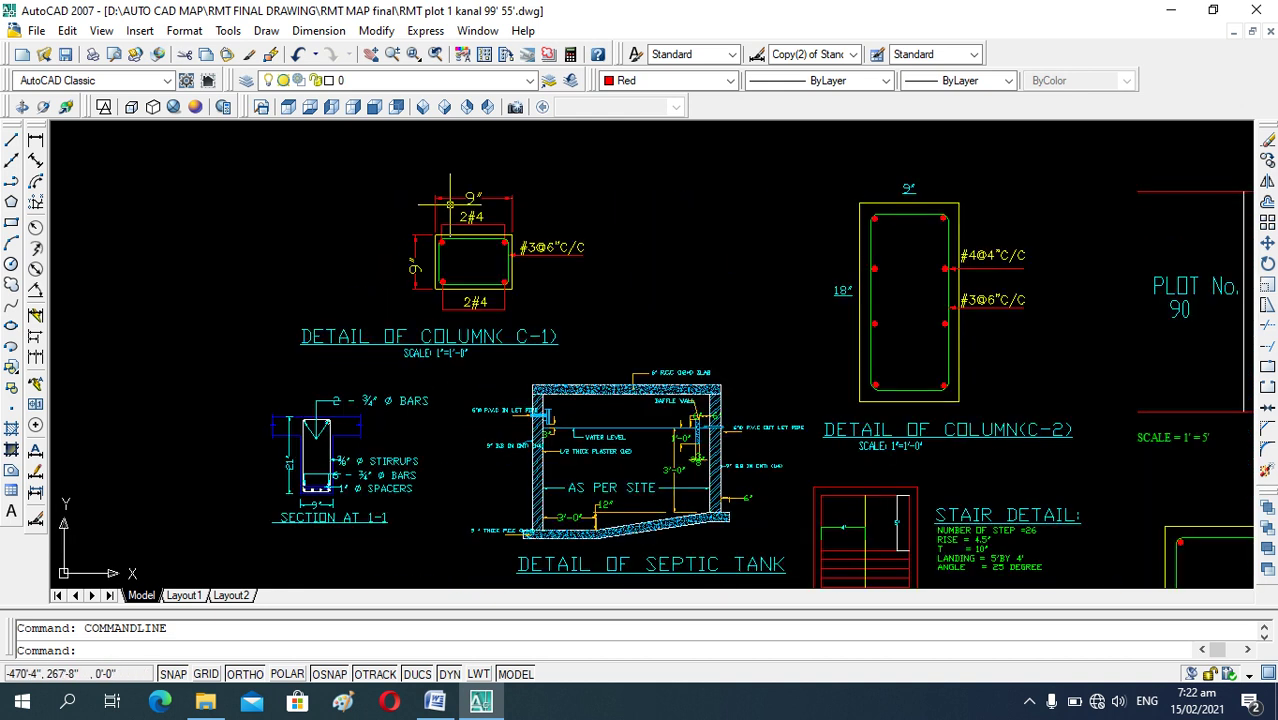
scroll(450, 203, down, 3)
scroll(503, 358, up, 3)
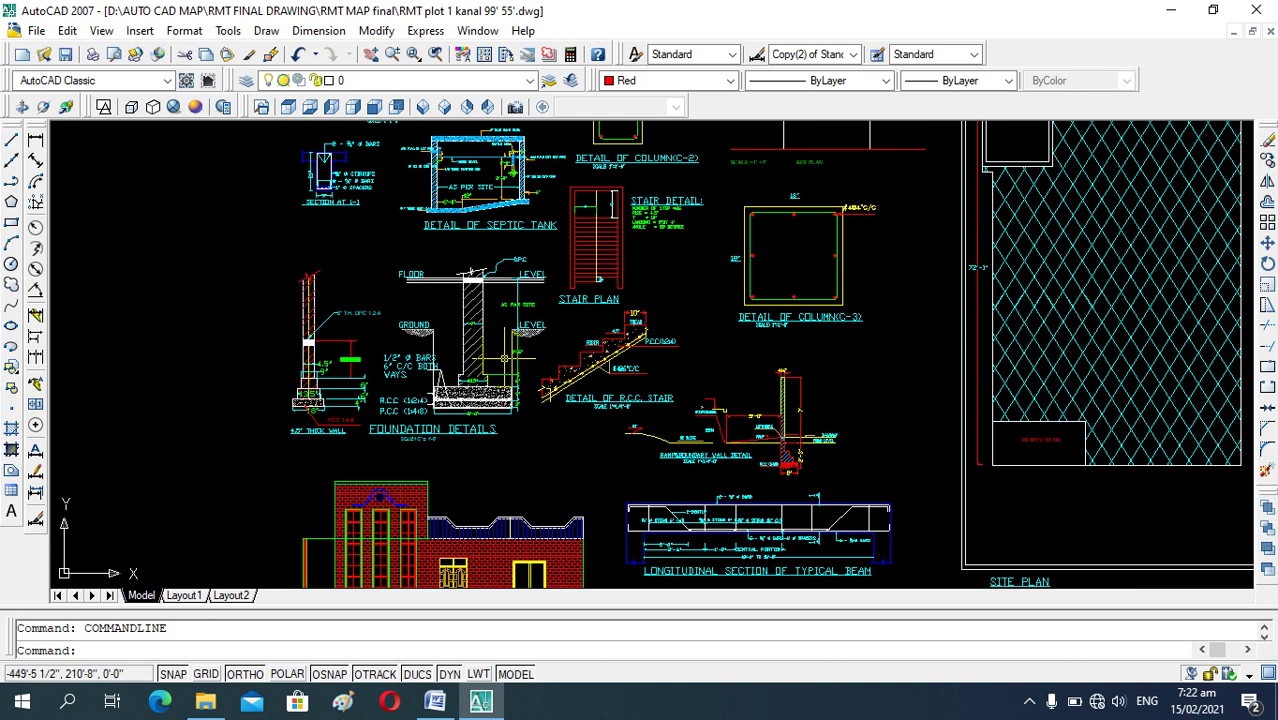
scroll(485, 356, up, 1)
scroll(500, 320, up, 2)
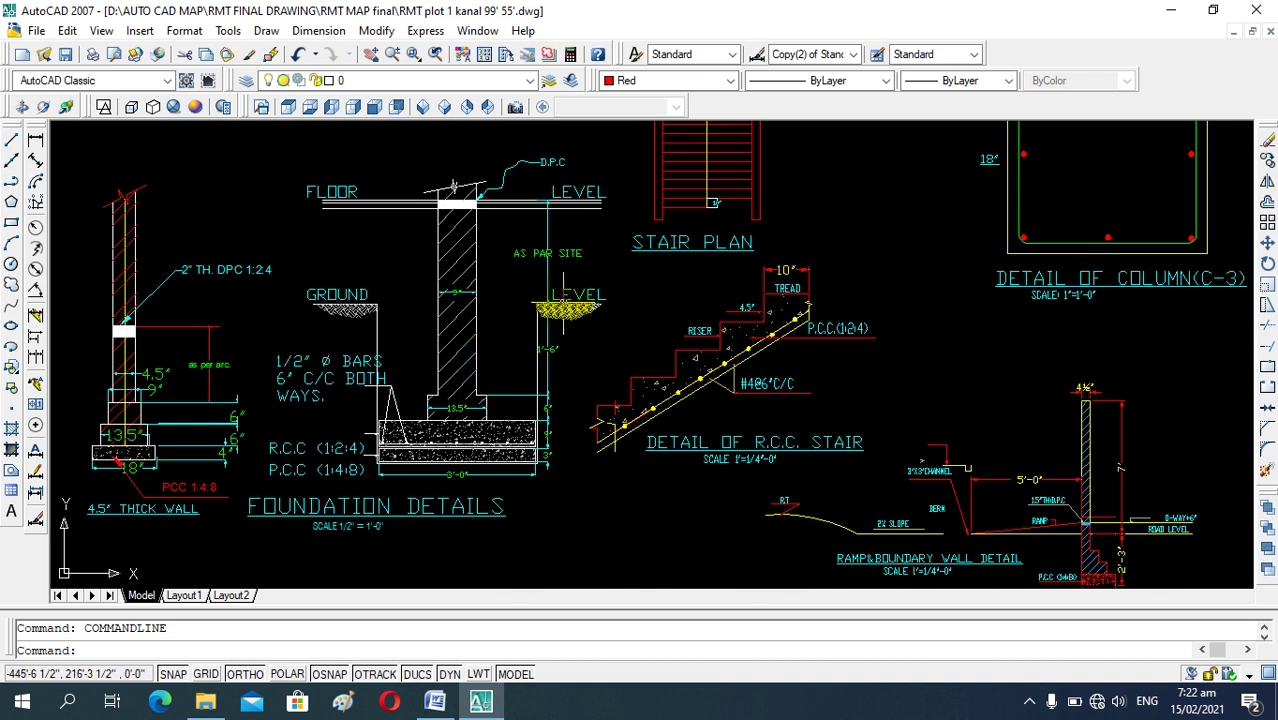
scroll(510, 271, down, 2)
scroll(510, 262, down, 2)
scroll(500, 280, up, 2)
scroll(490, 300, down, 1)
scroll(555, 318, up, 1)
scroll(555, 318, down, 1)
Pan up to the three floor plans and zoom around them to inspect the details.
middle_drag(555, 318, 555, 218)
scroll(555, 218, up, 1)
scroll(555, 218, down, 1)
scroll(590, 205, up, 1)
scroll(585, 205, down, 2)
middle_drag(551, 450, 551, 360)
scroll(551, 382, up, 2)
scroll(551, 360, down, 4)
scroll(575, 258, up, 4)
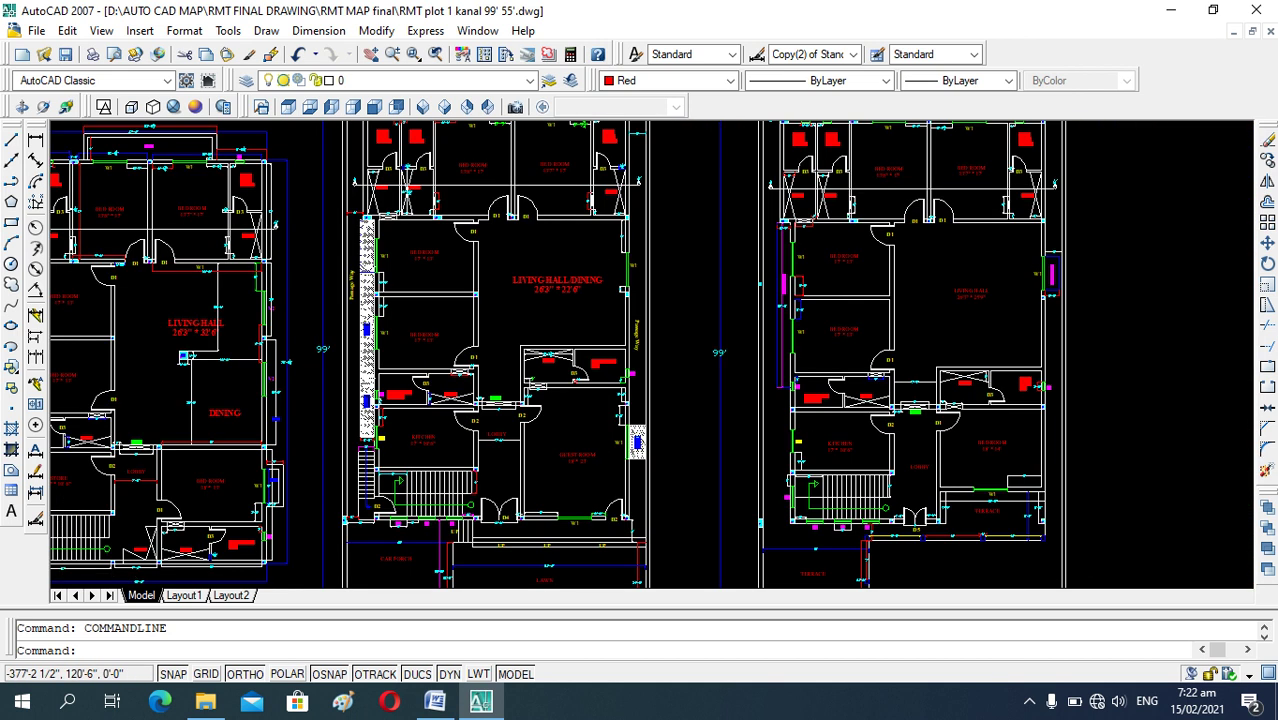
scroll(575, 258, up, 1)
scroll(575, 258, up, 1)
scroll(575, 258, down, 4)
scroll(584, 110, up, 4)
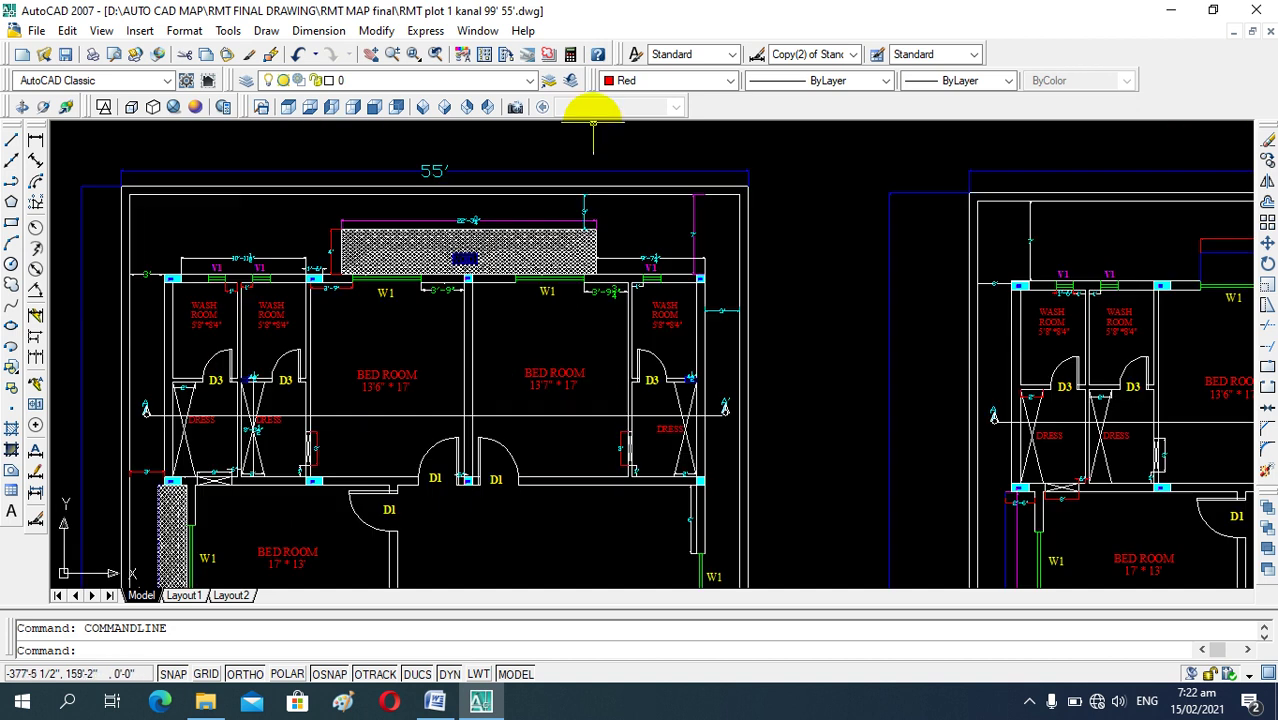
scroll(537, 320, down, 3)
scroll(539, 320, down, 4)
scroll(614, 317, down, 4)
scroll(700, 190, up, 3)
scroll(700, 190, up, 2)
scroll(620, 300, up, 3)
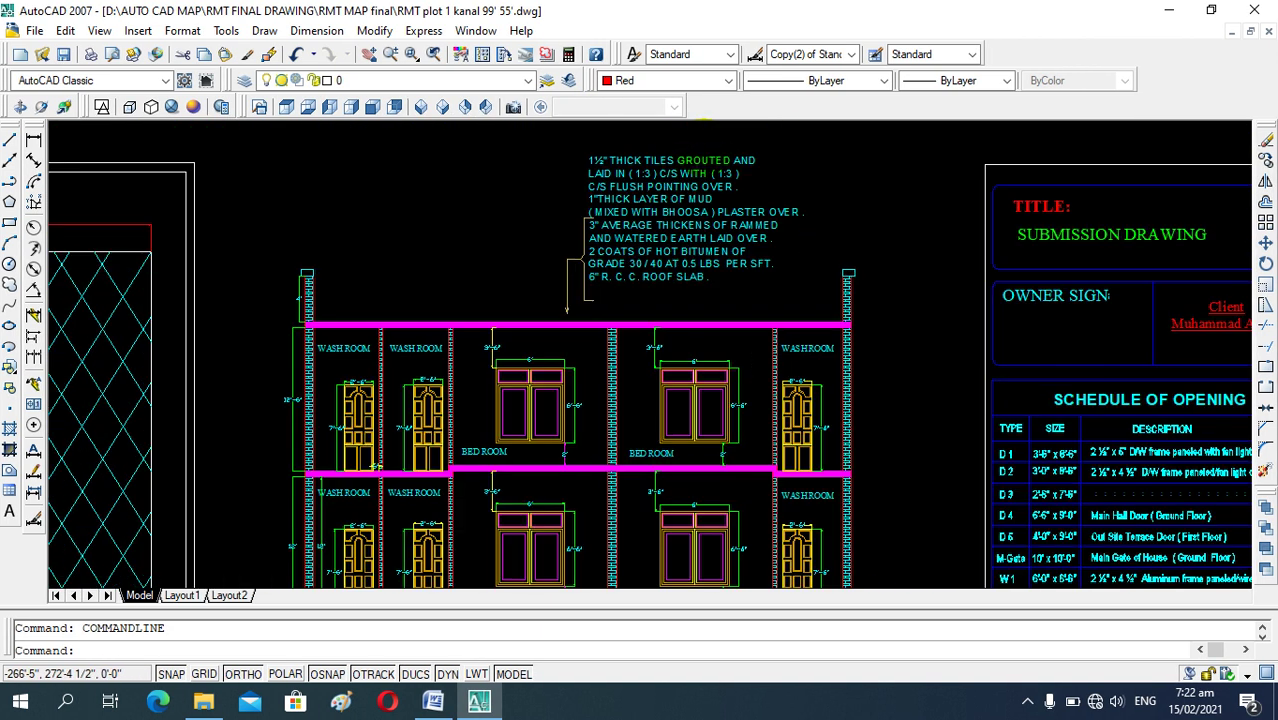
scroll(577, 346, up, 1)
scroll(583, 236, down, 2)
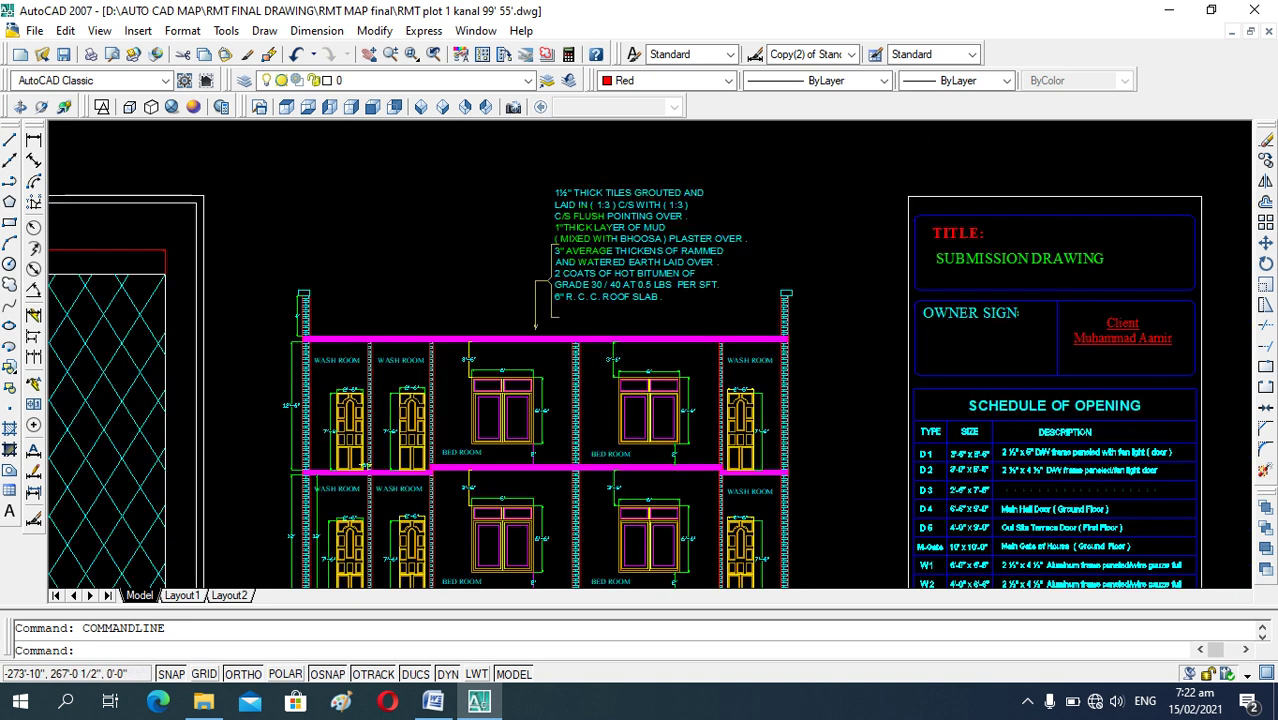
scroll(583, 236, down, 4)
scroll(584, 364, up, 2)
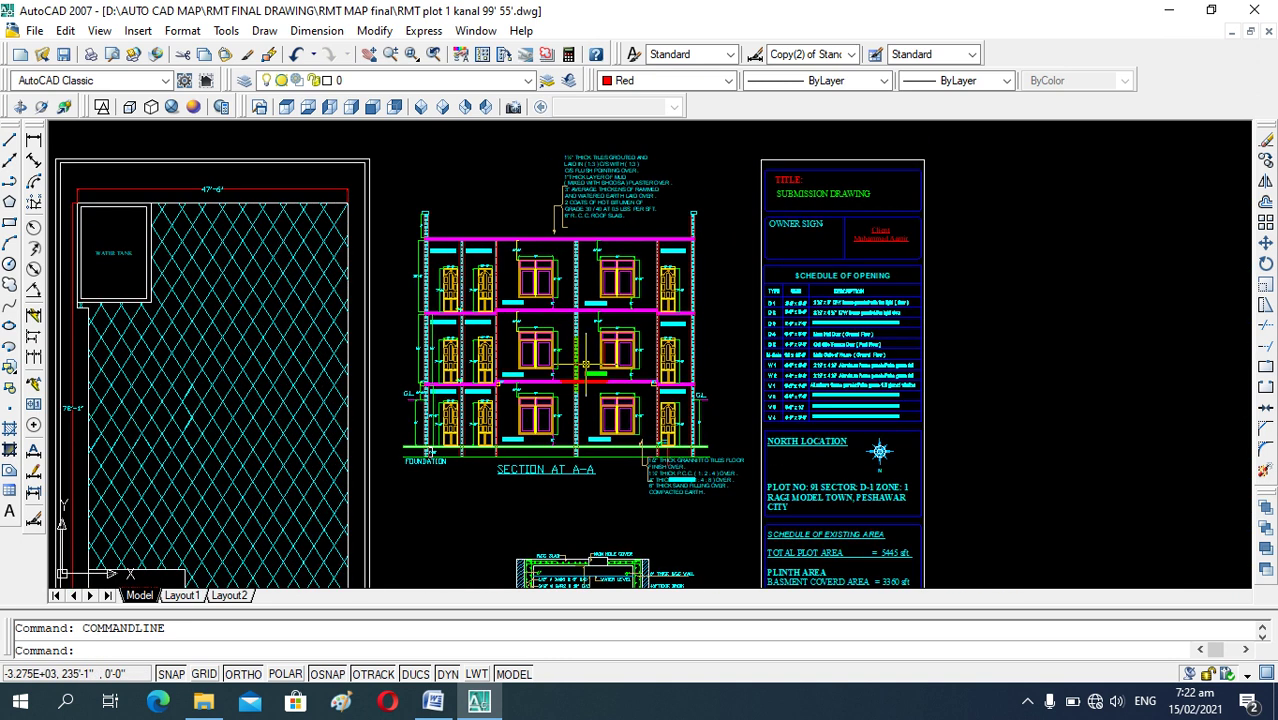
scroll(585, 364, up, 1)
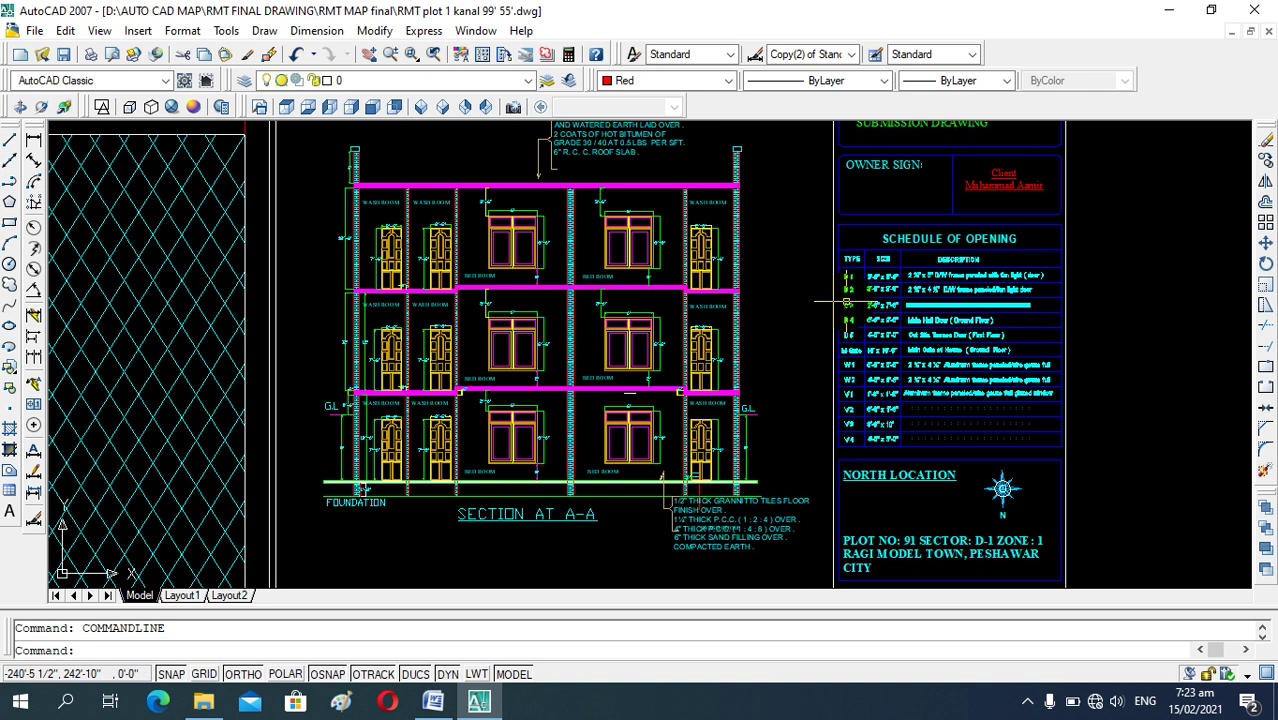
Close the house plan drawing, saving changes, minimize Word, and launch AutoCAD 2007 from the desktop.
click(1255, 9)
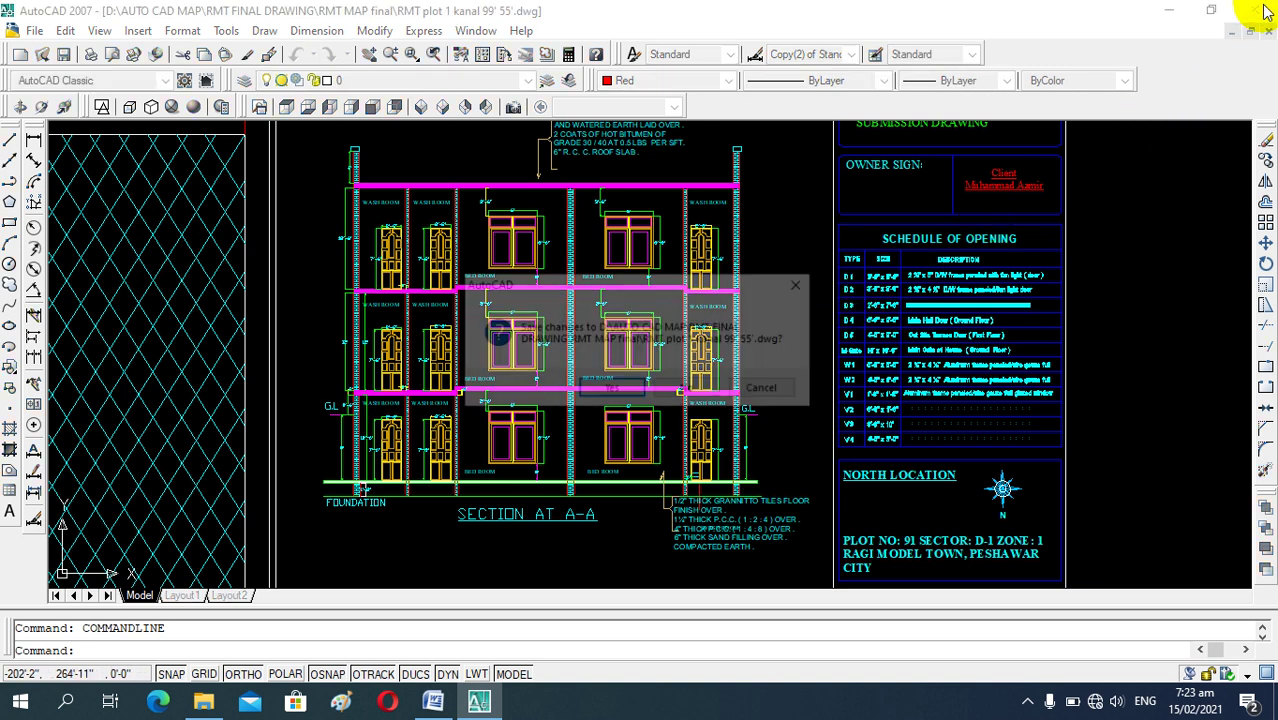
click(614, 392)
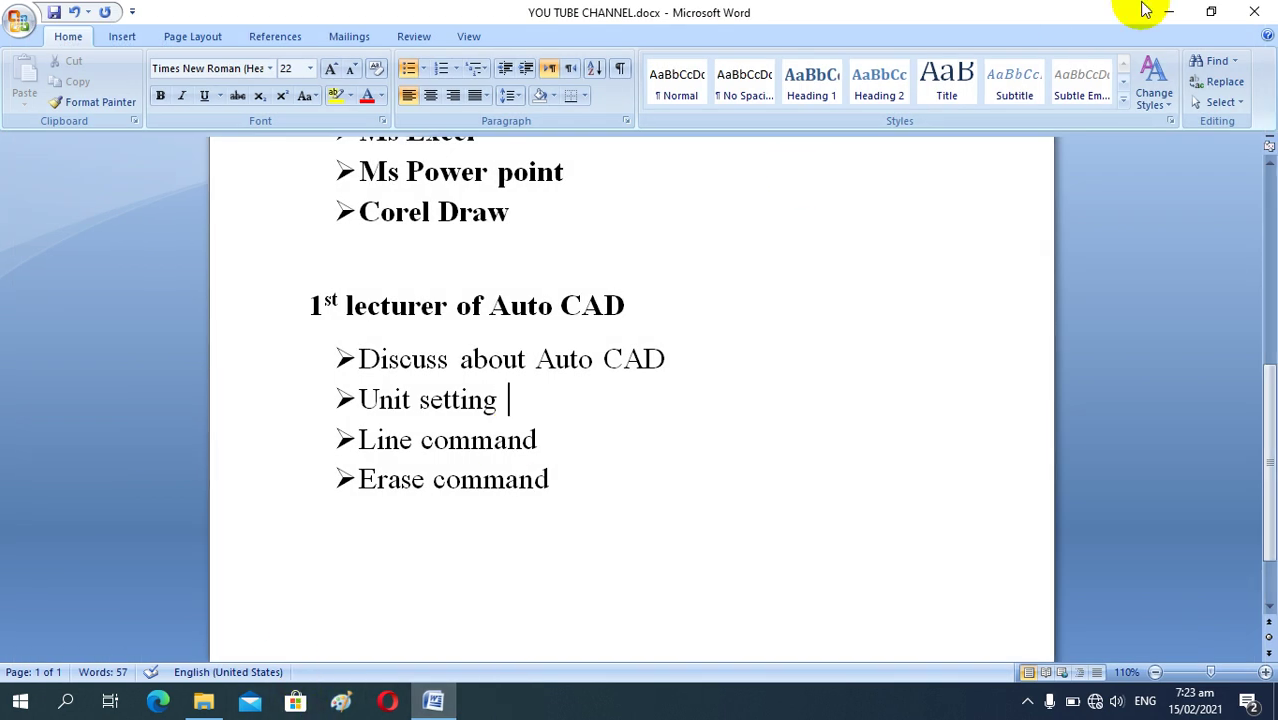
click(1167, 11)
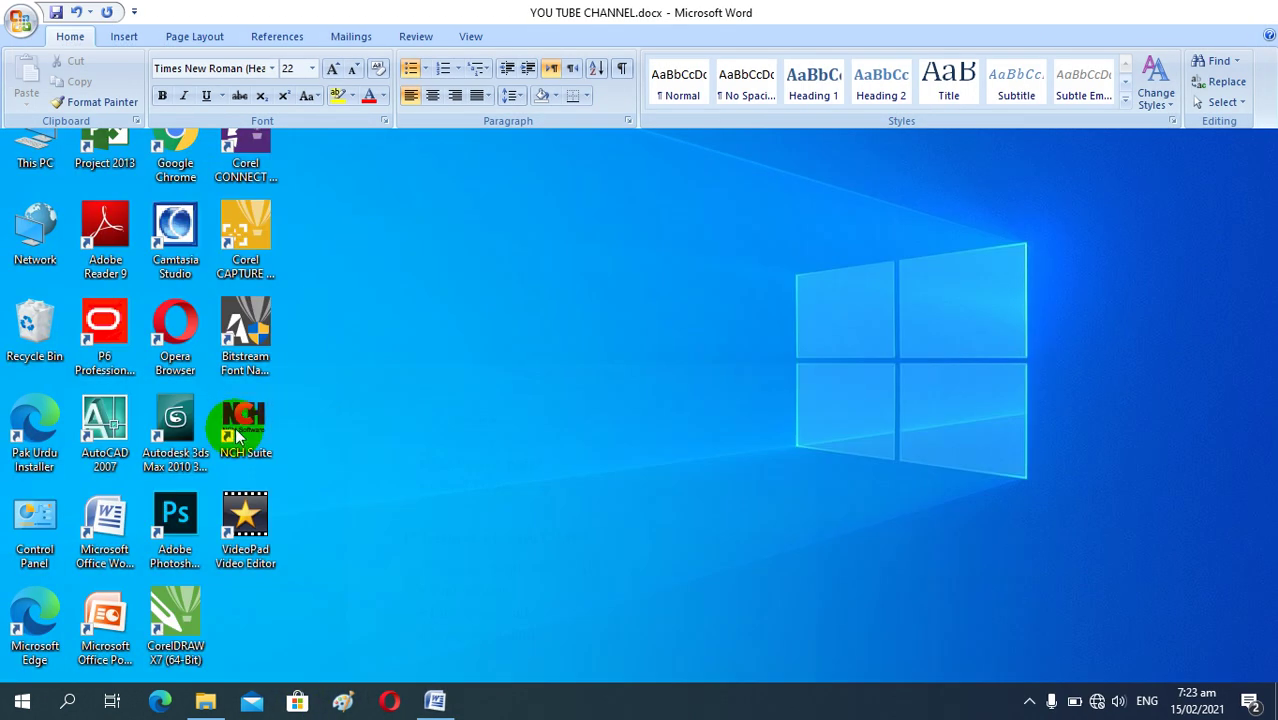
double_click(105, 423)
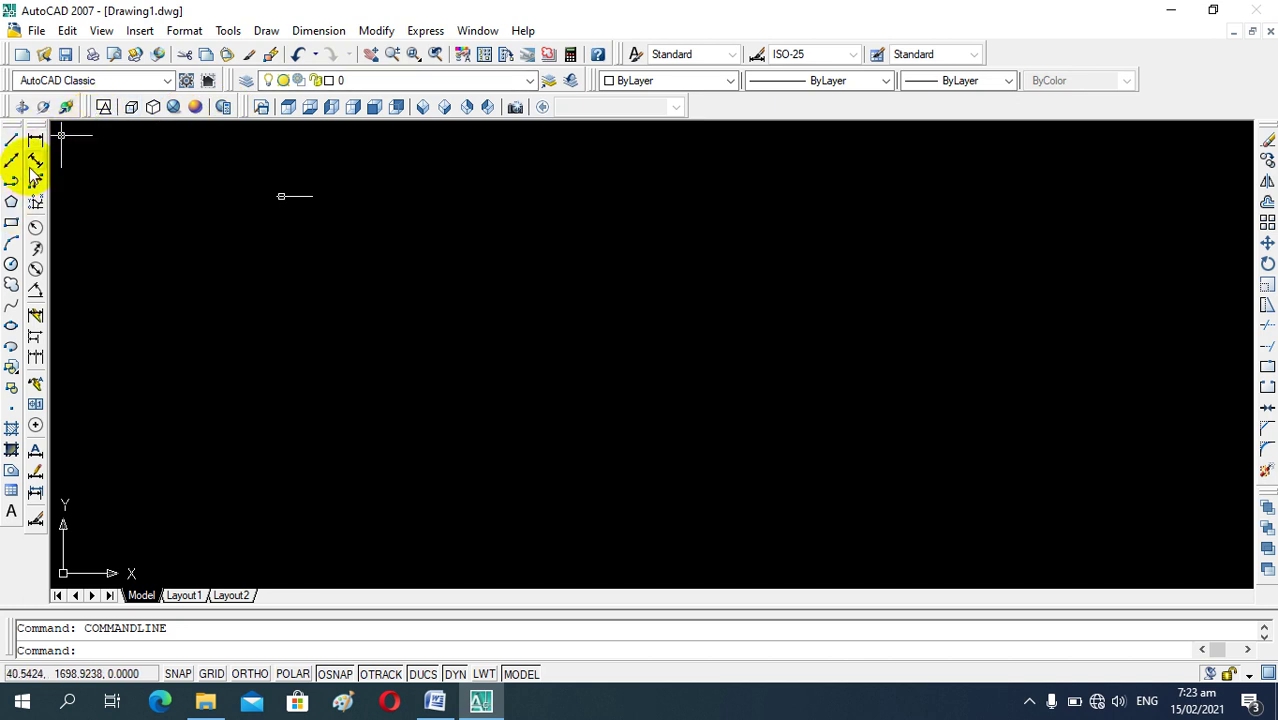
Open and dismiss the File menu, then start typing the UN units command.
click(34, 30)
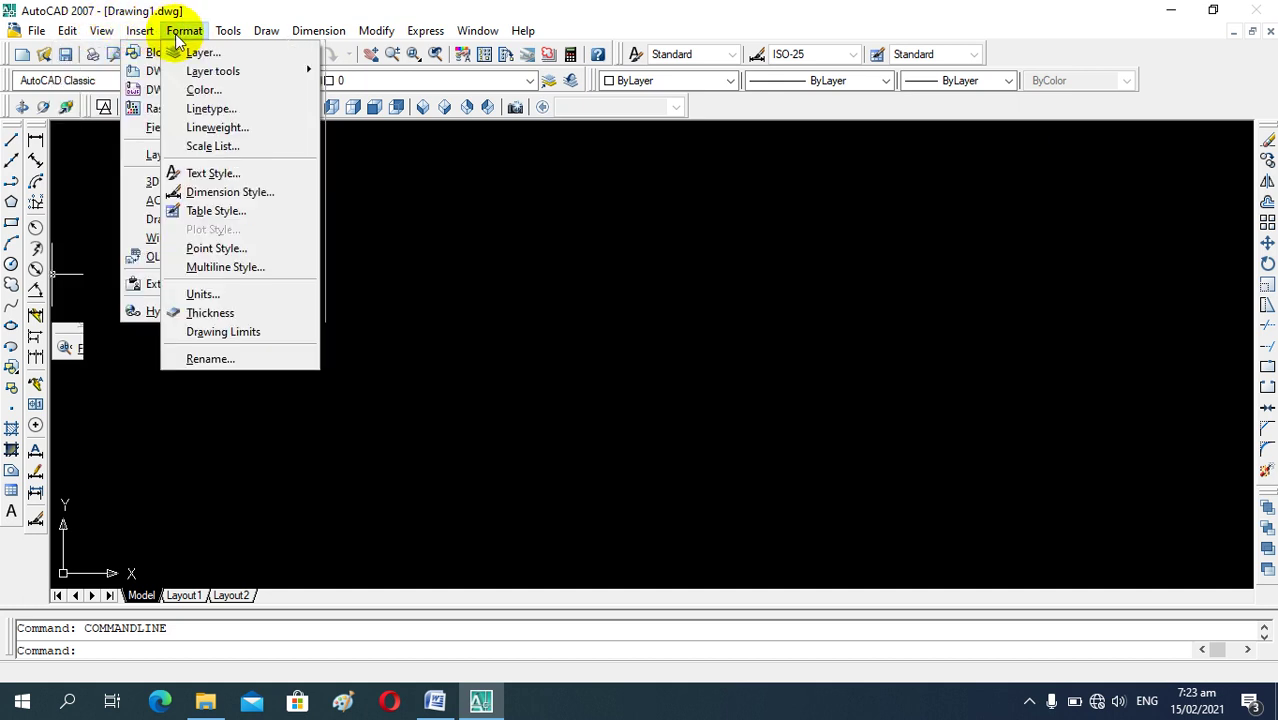
mouse_move(318, 30)
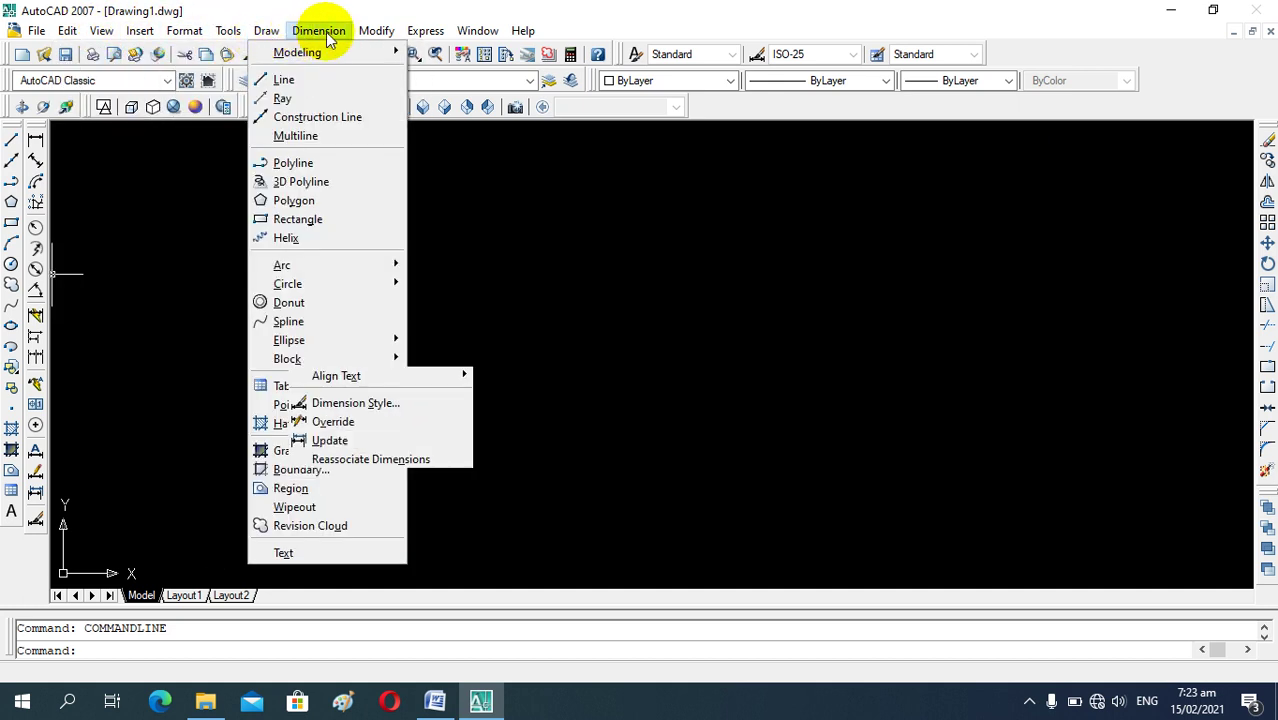
click(470, 32)
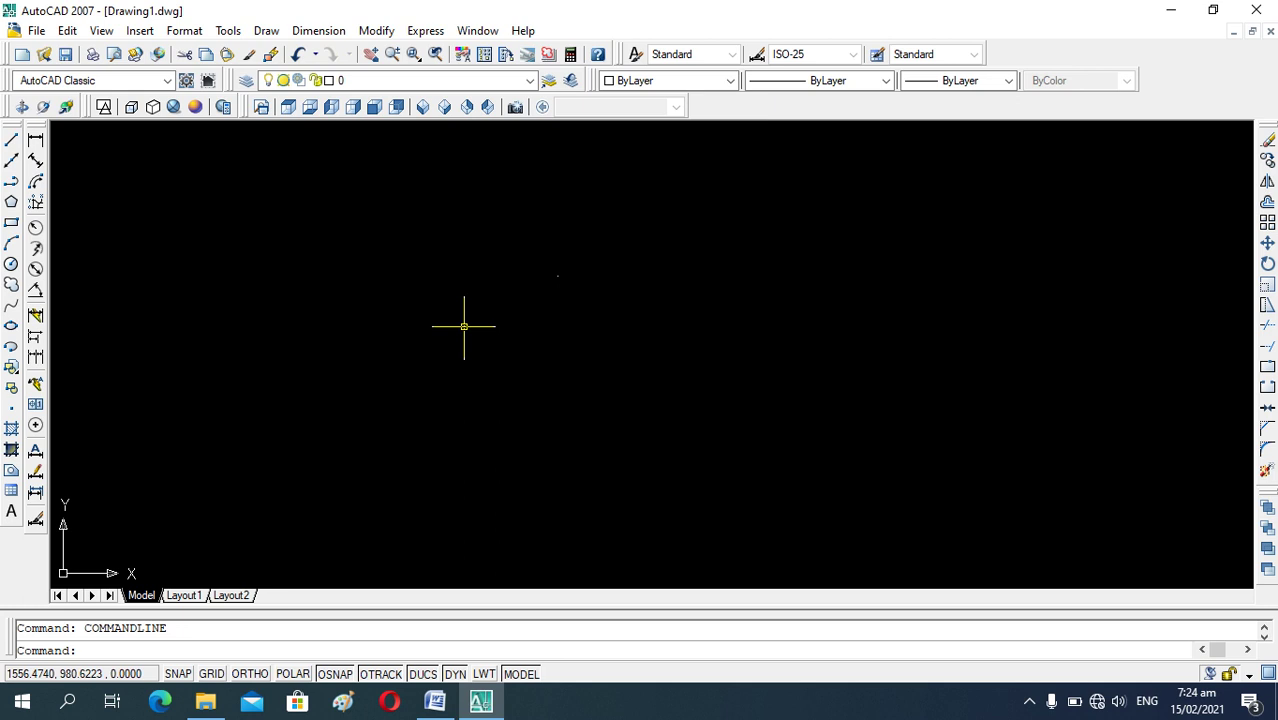
text(un)
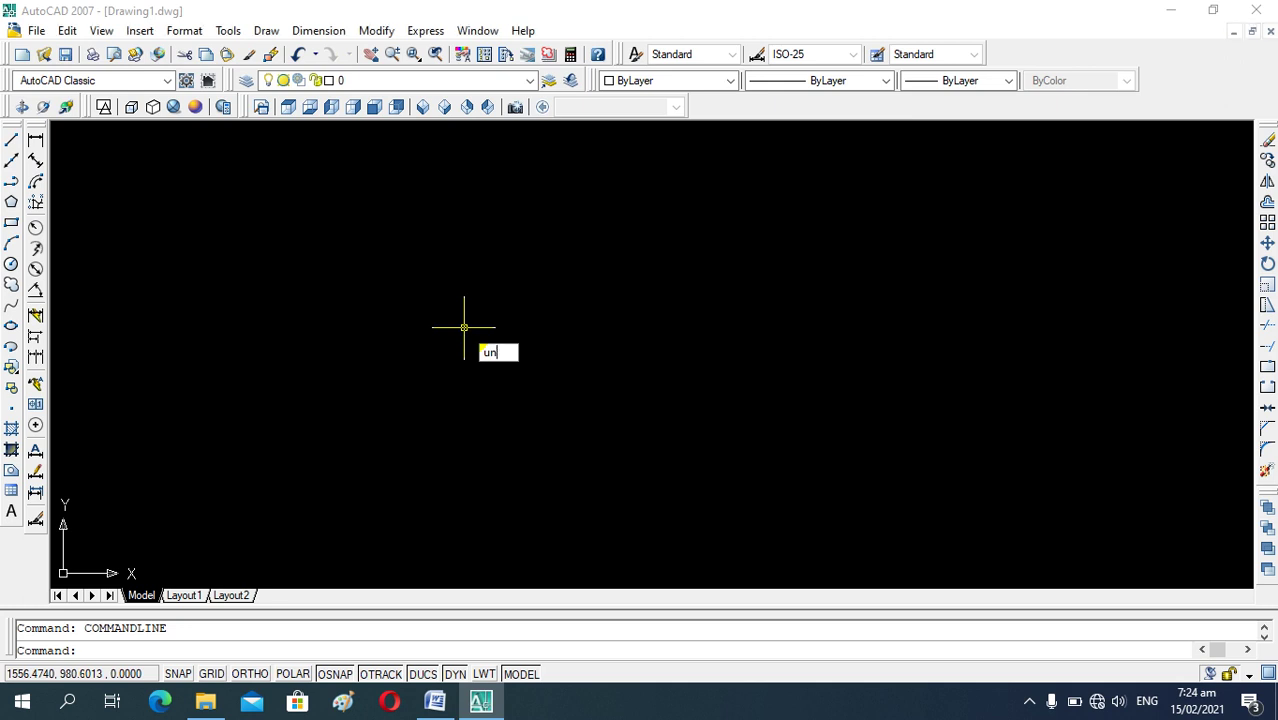
Set Drawing Units to Architectural length, 0'-0 1/8" precision, and Inches insertion scale.
key(Return)
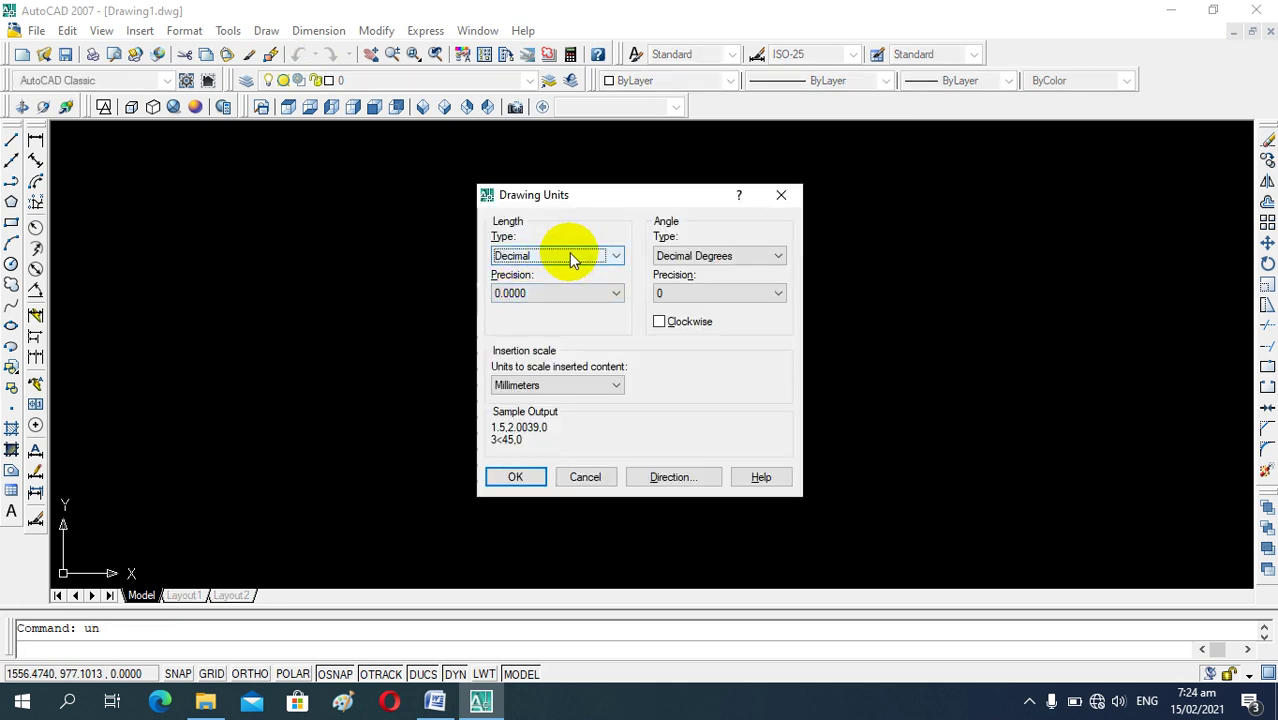
click(569, 256)
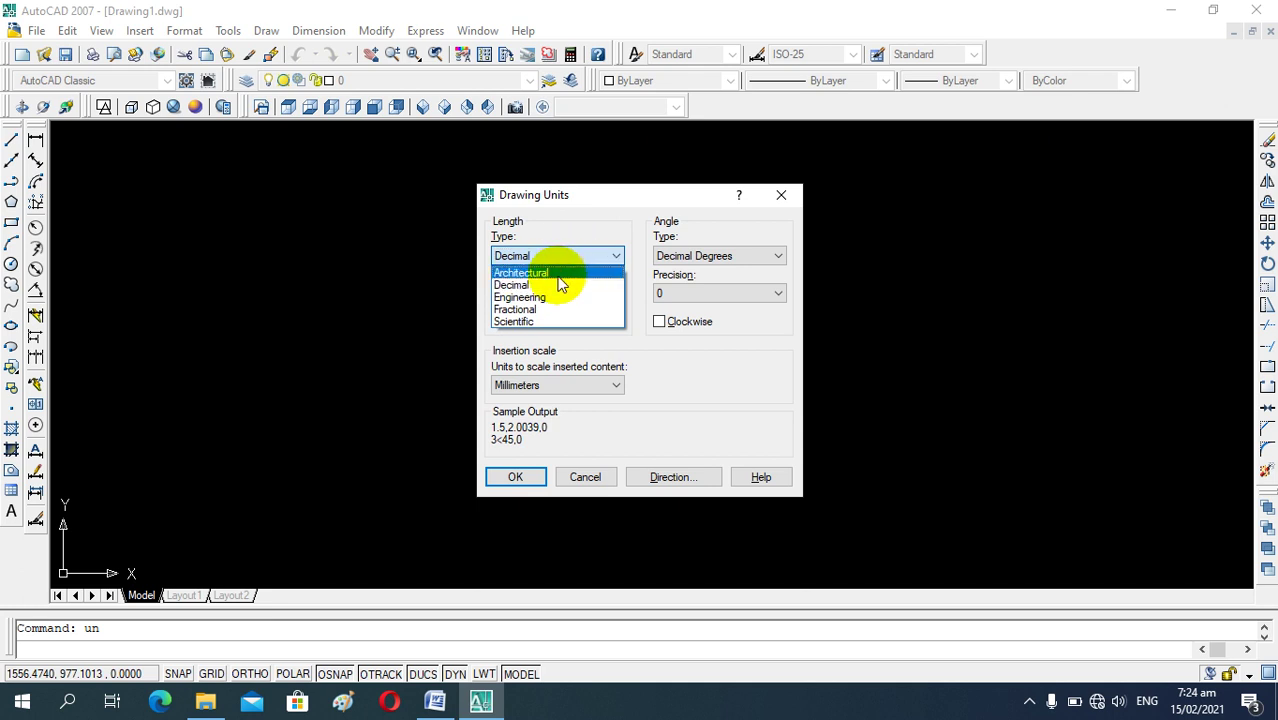
click(558, 273)
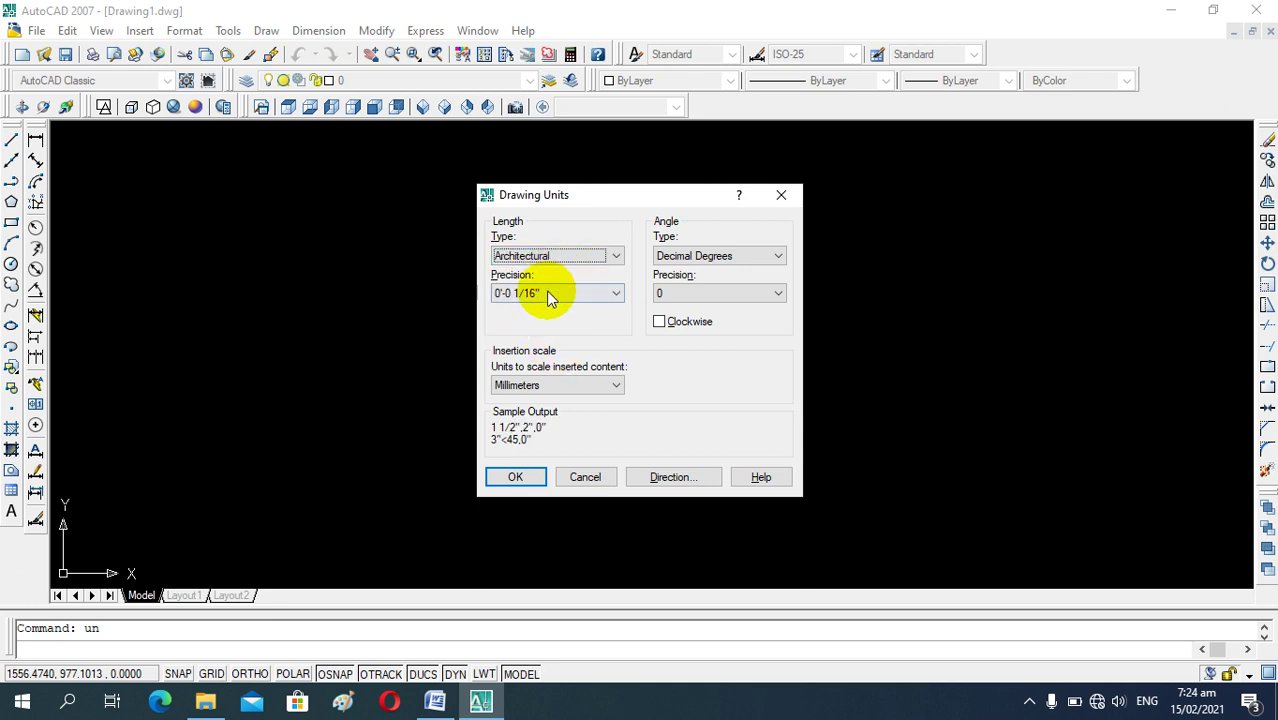
click(551, 293)
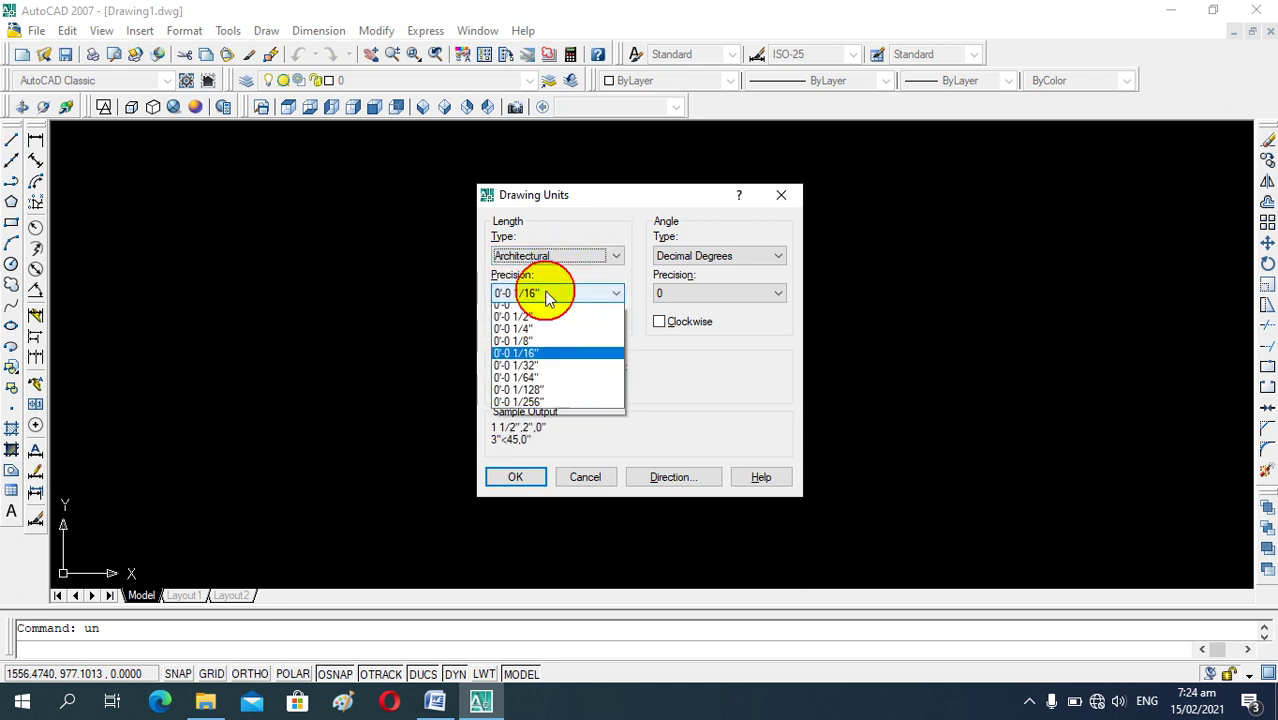
click(540, 346)
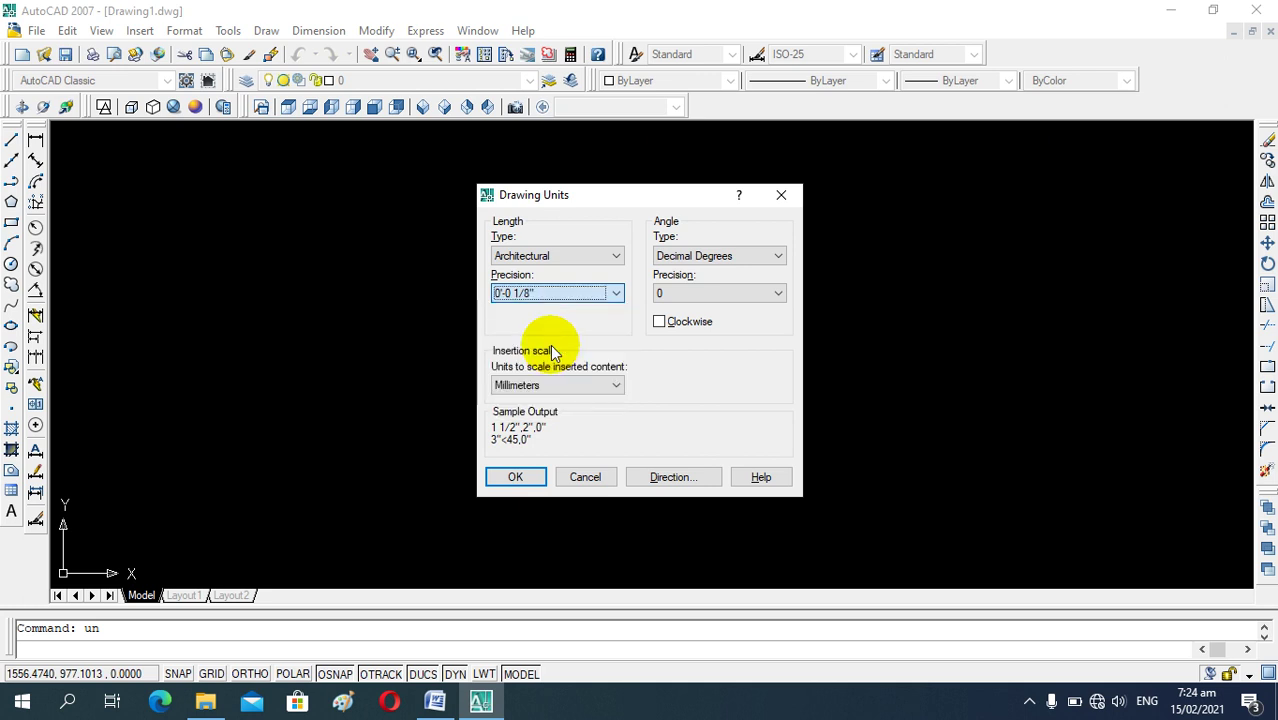
click(582, 387)
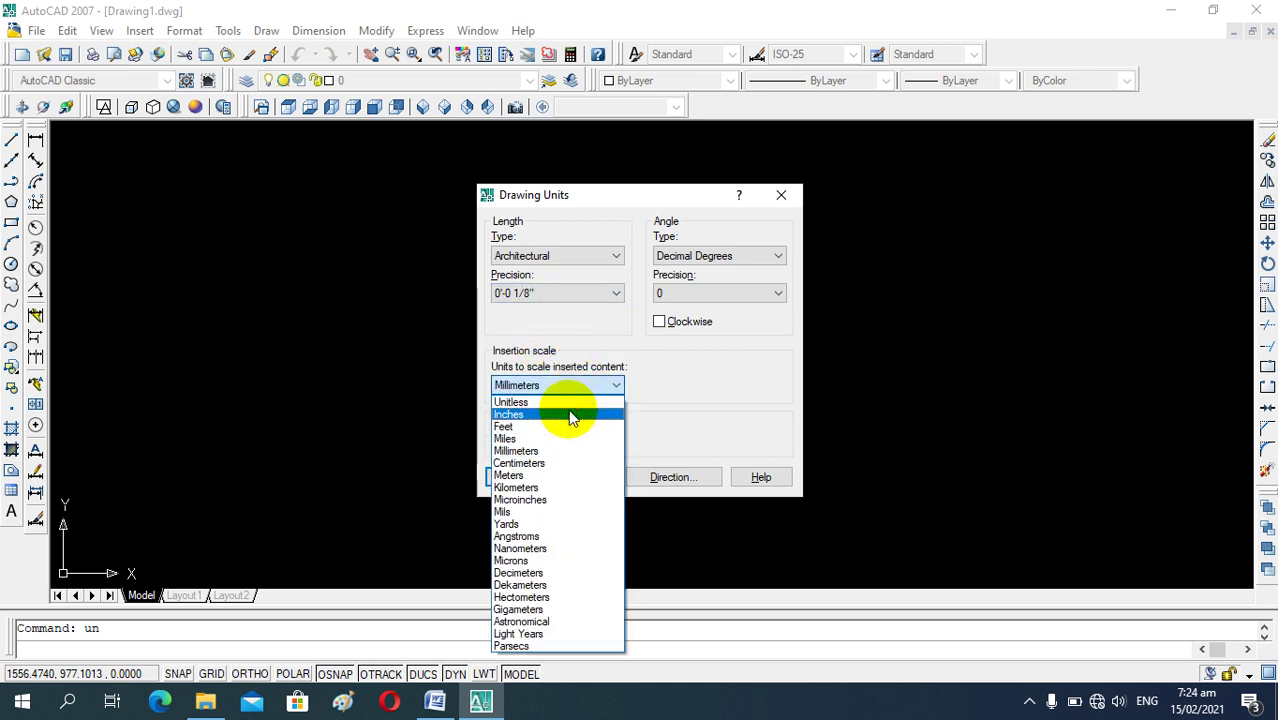
click(571, 416)
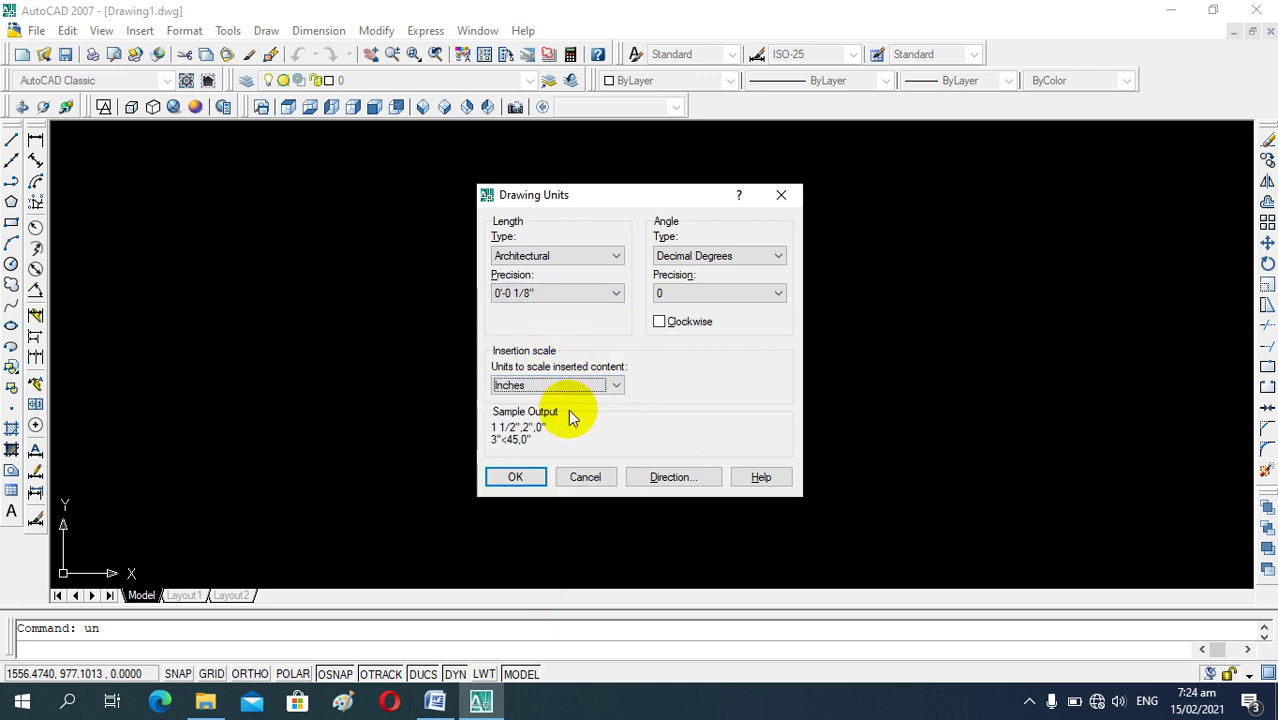
Apply the units and draw one 10' horizontal line with LINE and Ortho on.
click(522, 478)
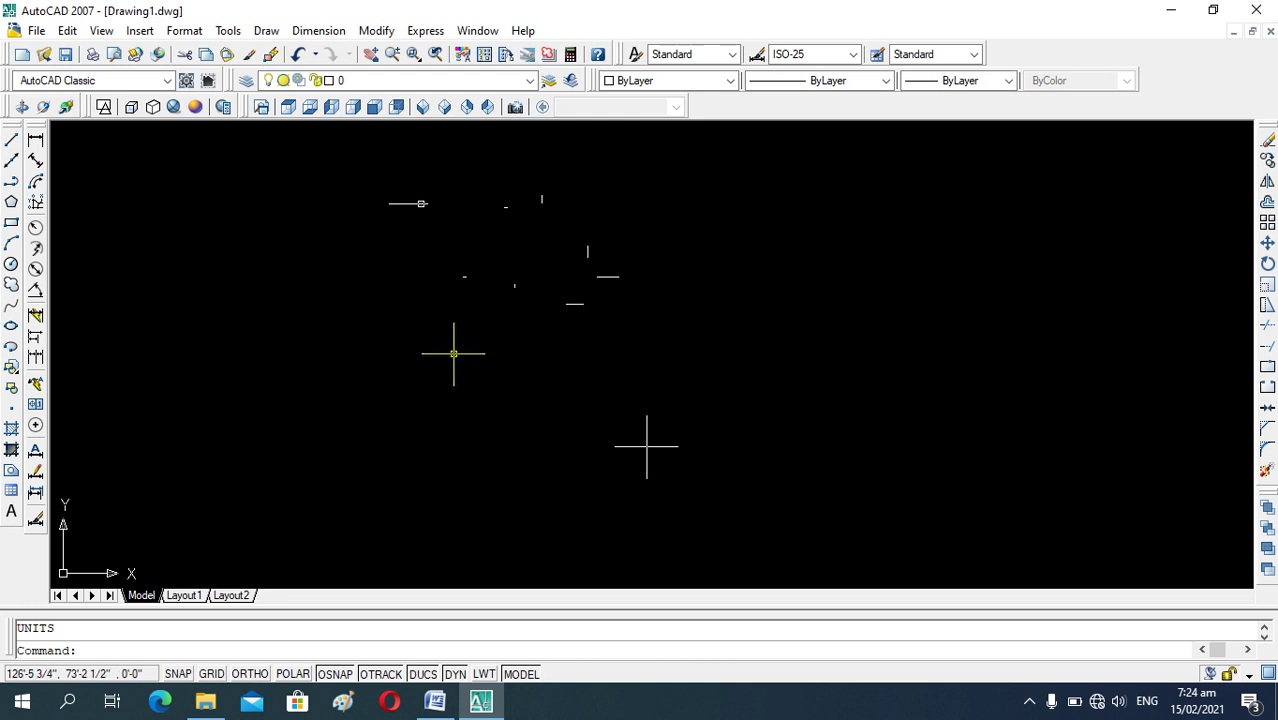
text(l)
key(Return)
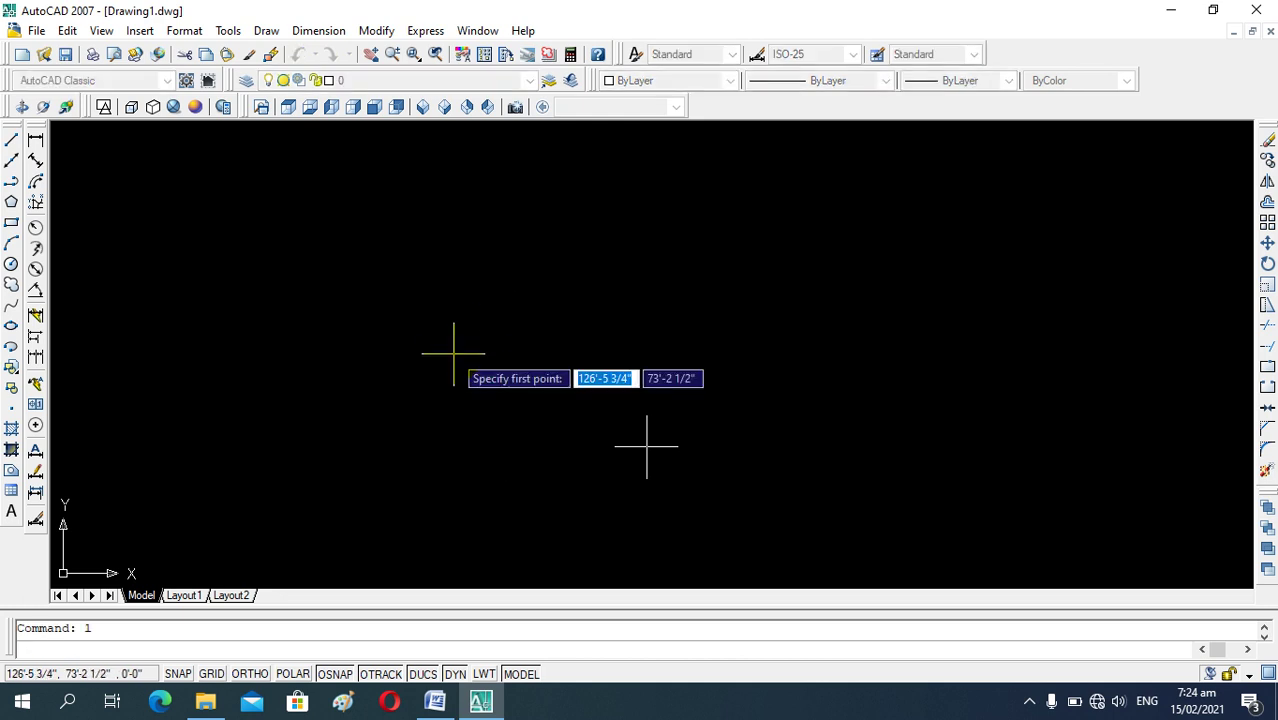
click(352, 245)
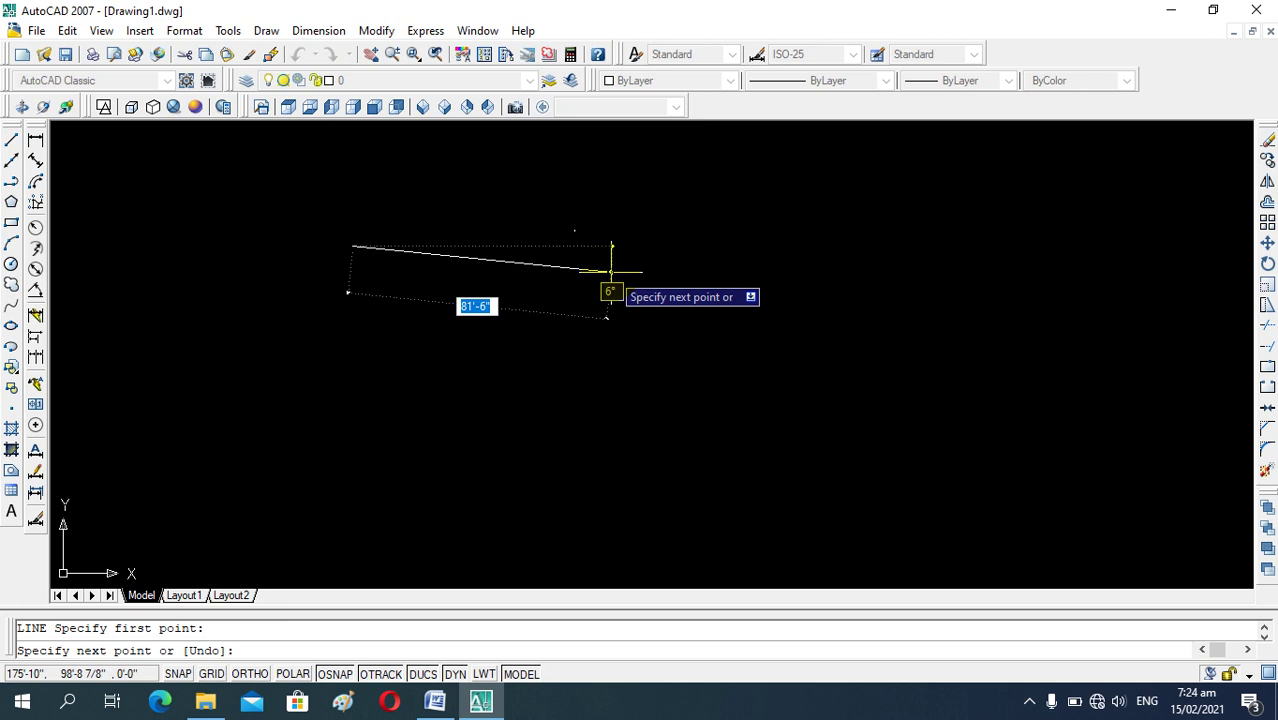
key(F8)
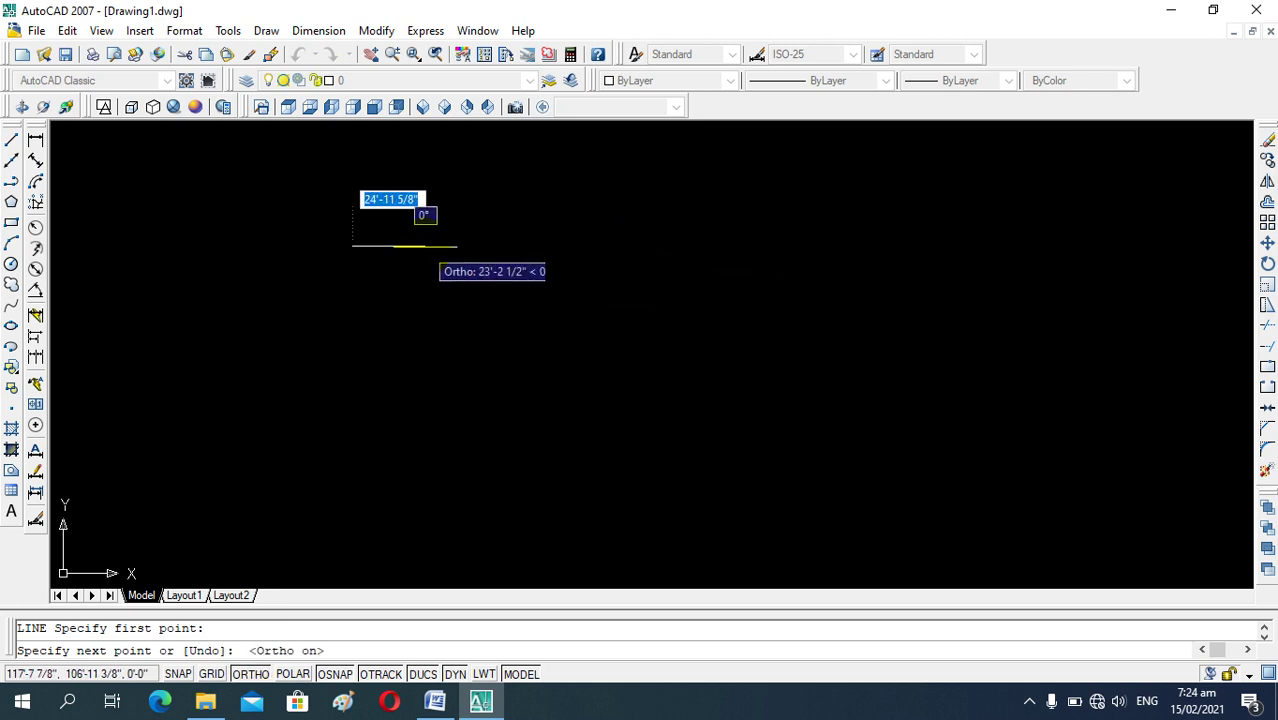
scroll(400, 245, up, 5)
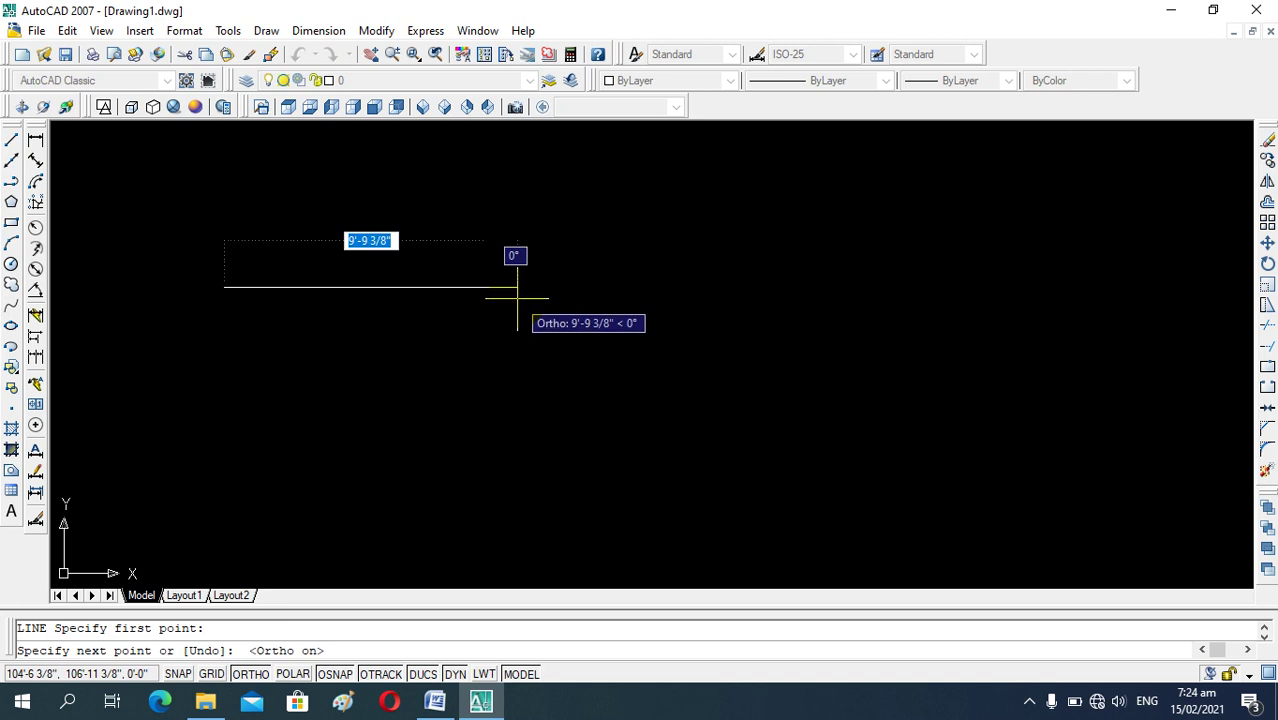
text(10)
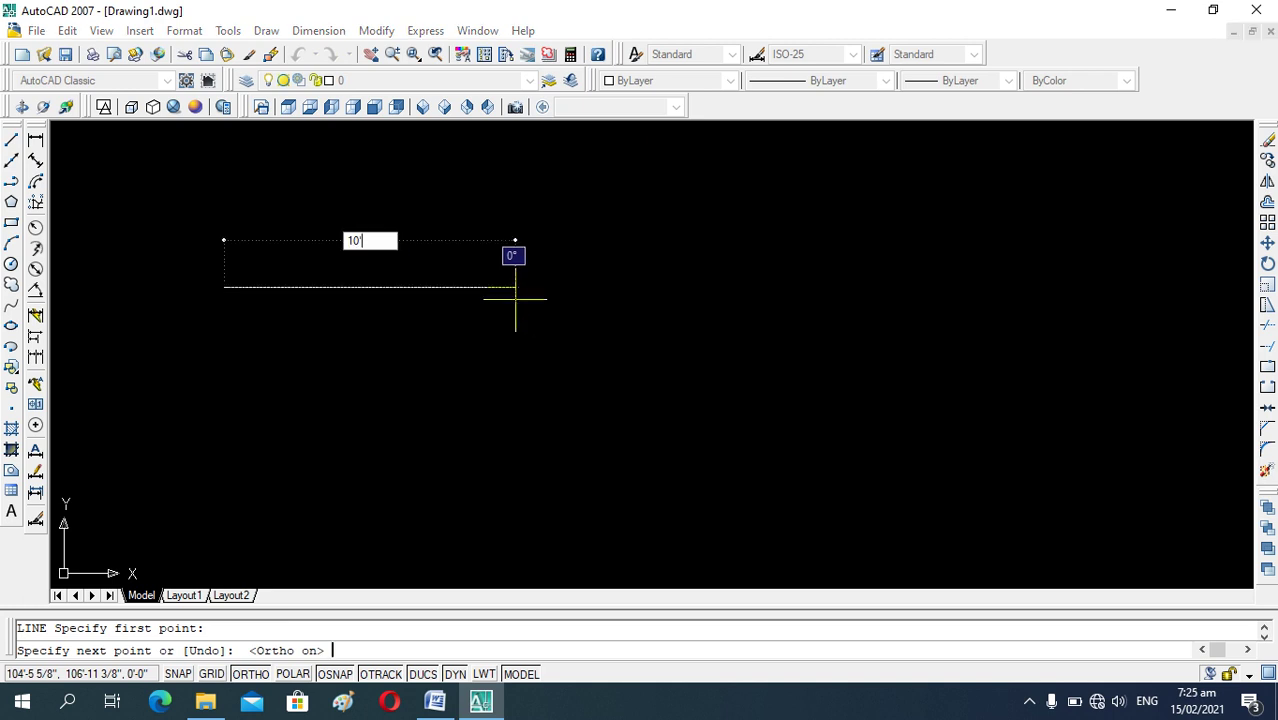
key(Return)
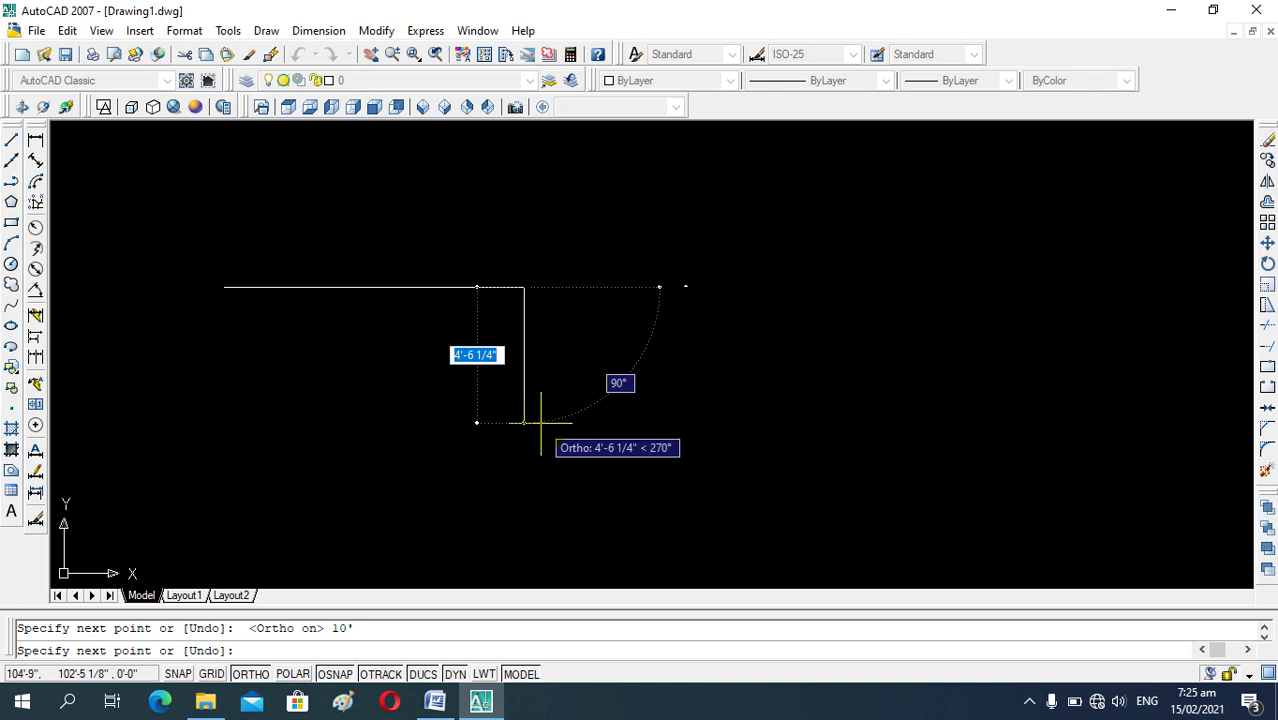
key(Escape)
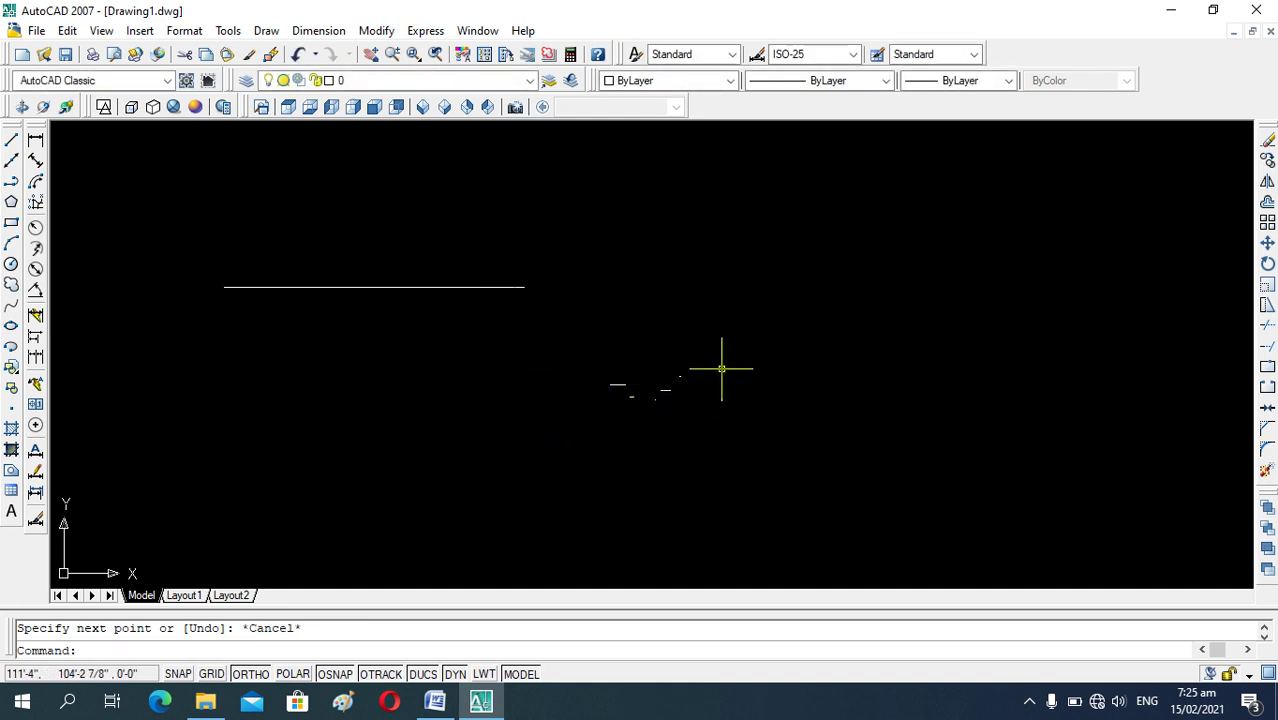
Select the 10' horizontal line and delete it.
scroll(728, 402, down, 2)
scroll(449, 329, up, 2)
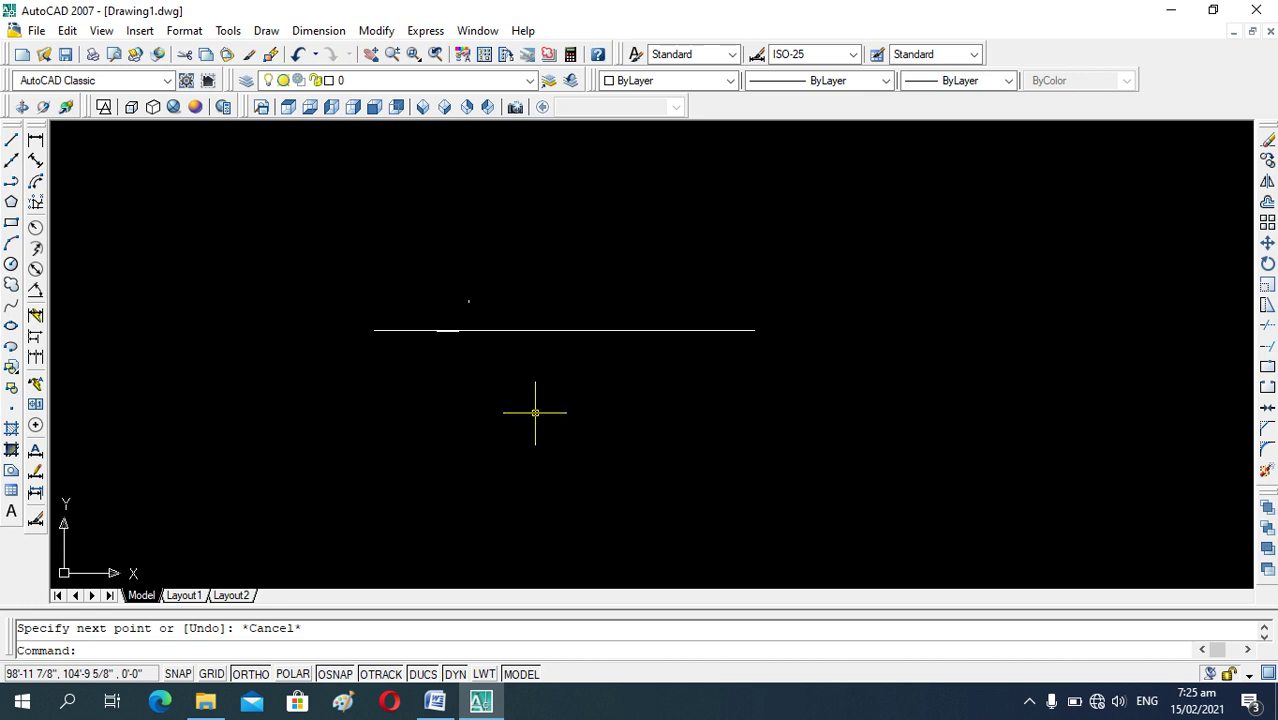
click(535, 330)
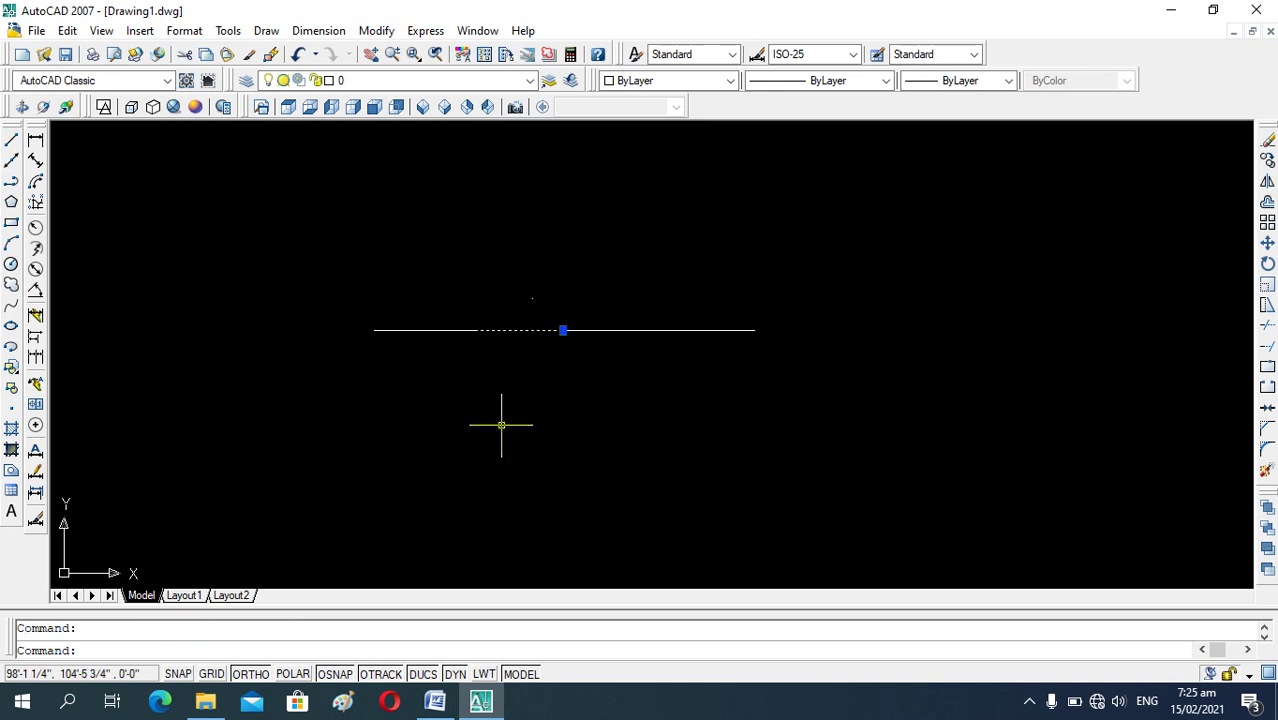
scroll(516, 373, down, 2)
scroll(518, 363, up, 1)
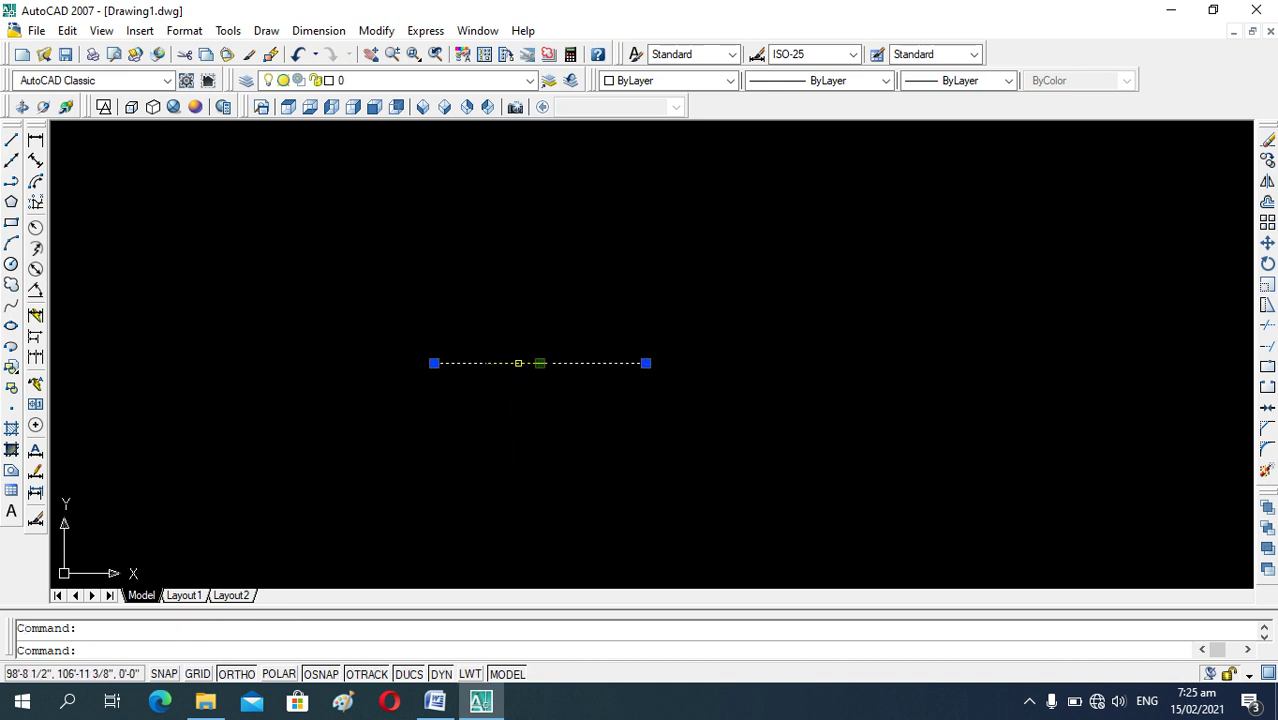
key(Delete)
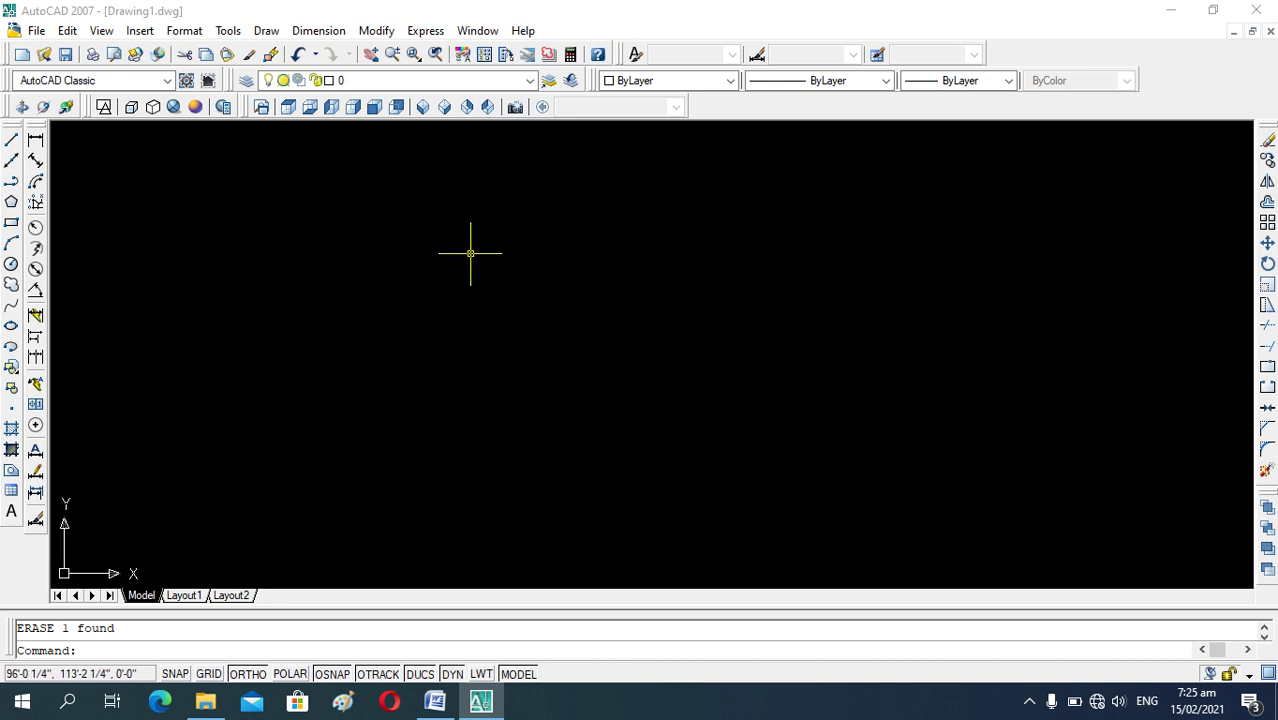
Draw an 11' by 5' rectangle with LINE, closing the last side at the starting corner.
text(l)
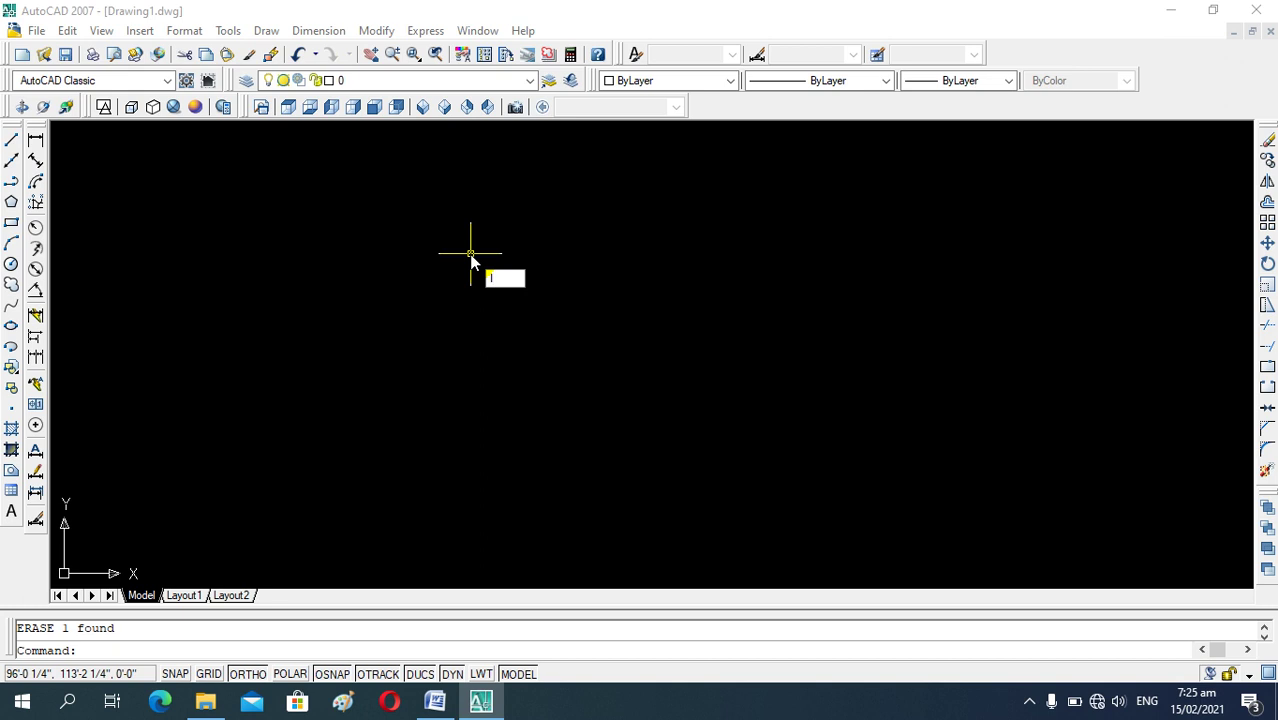
key(Return)
click(425, 260)
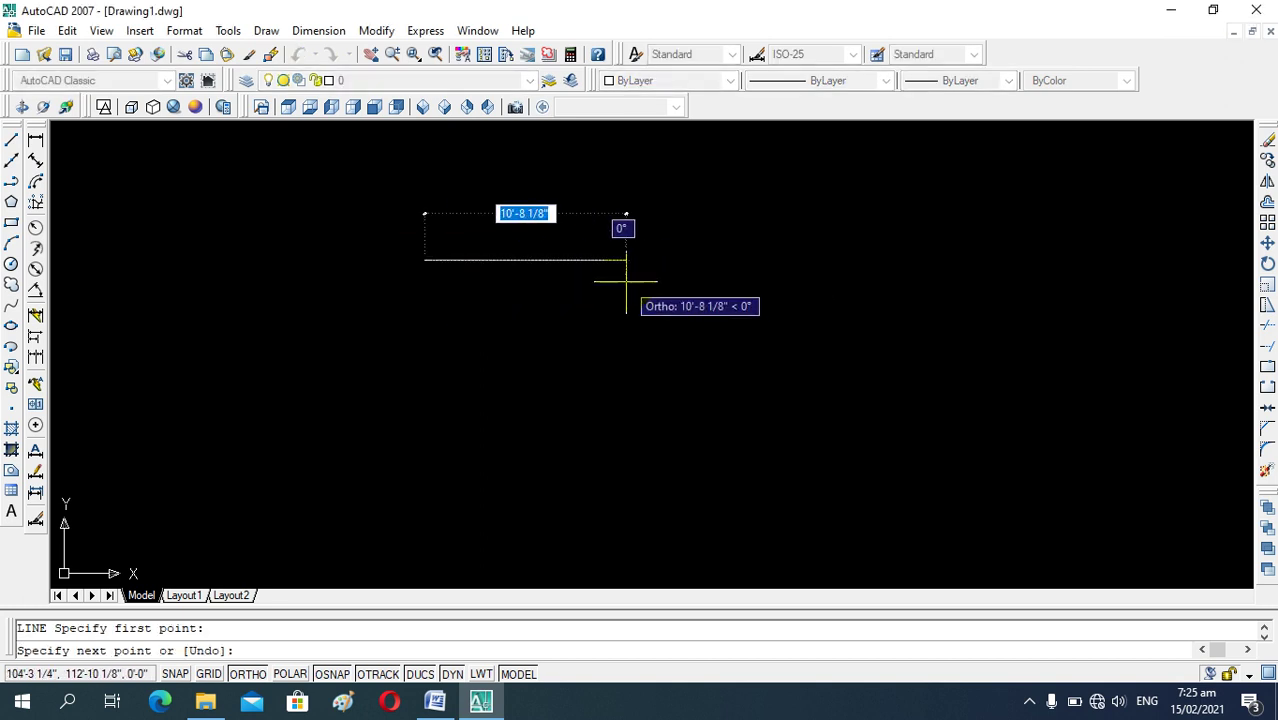
text(11)
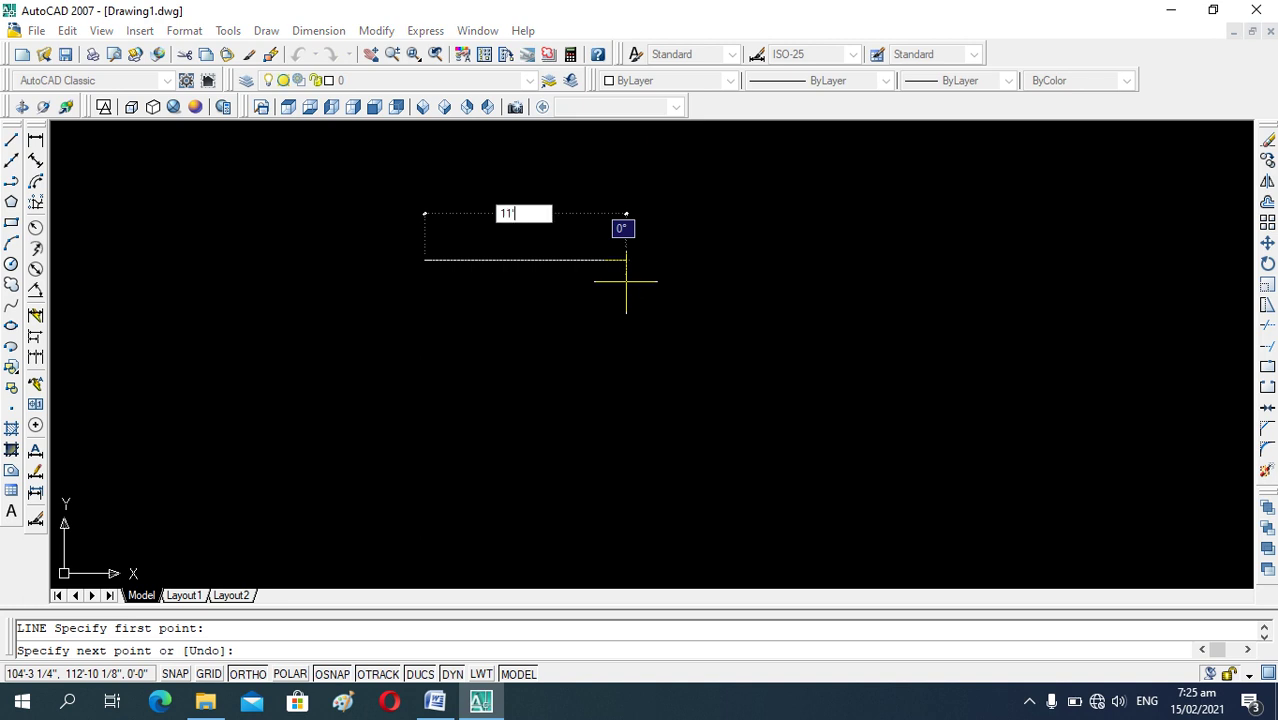
key(Return)
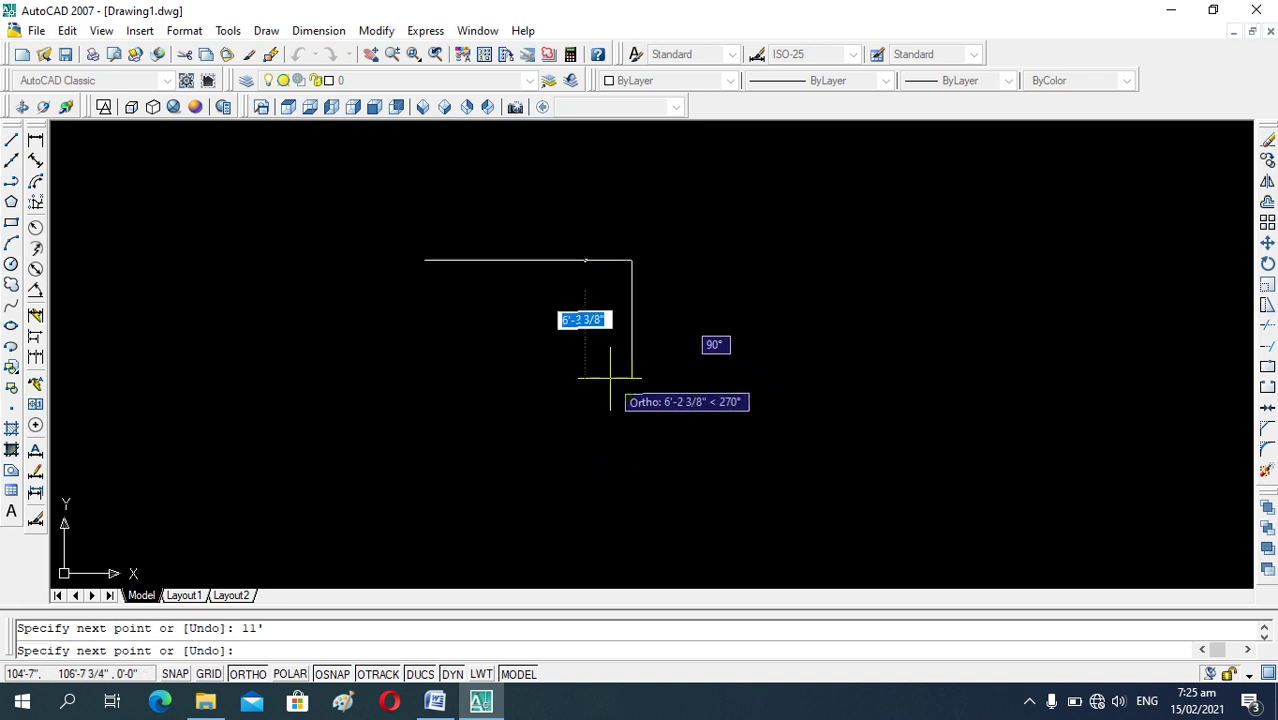
text(5')
key(Return)
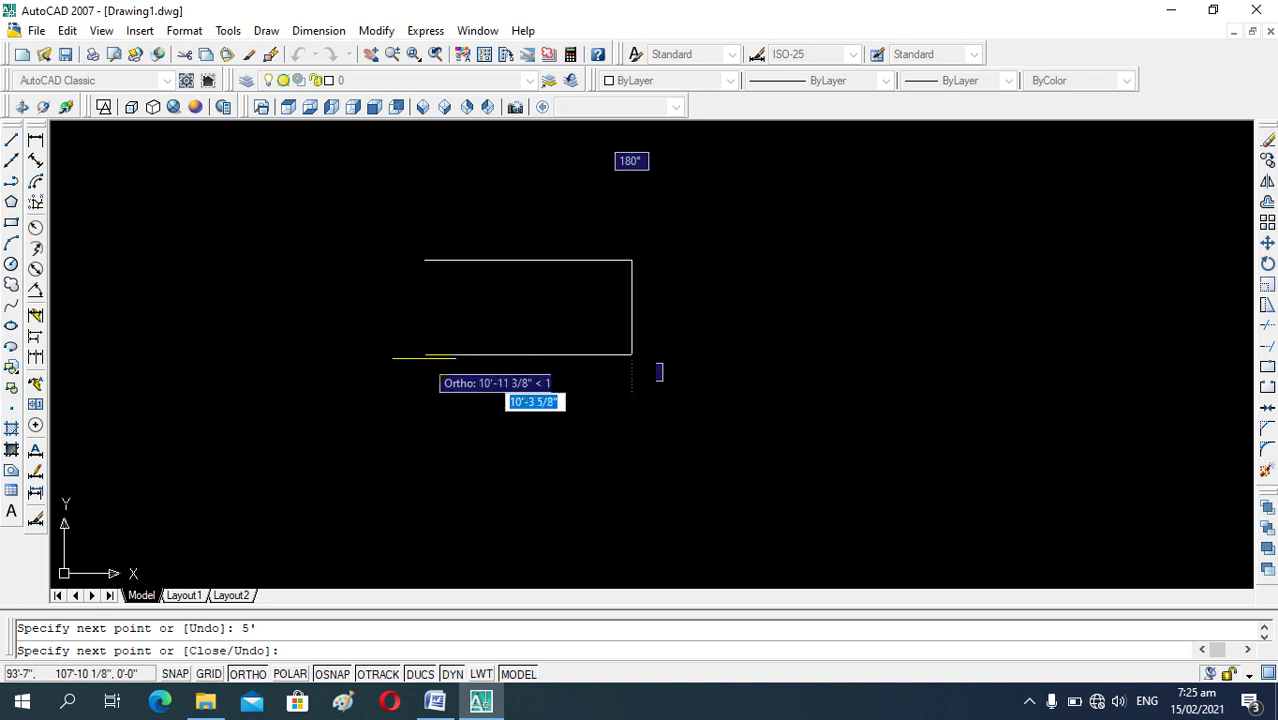
text(11)
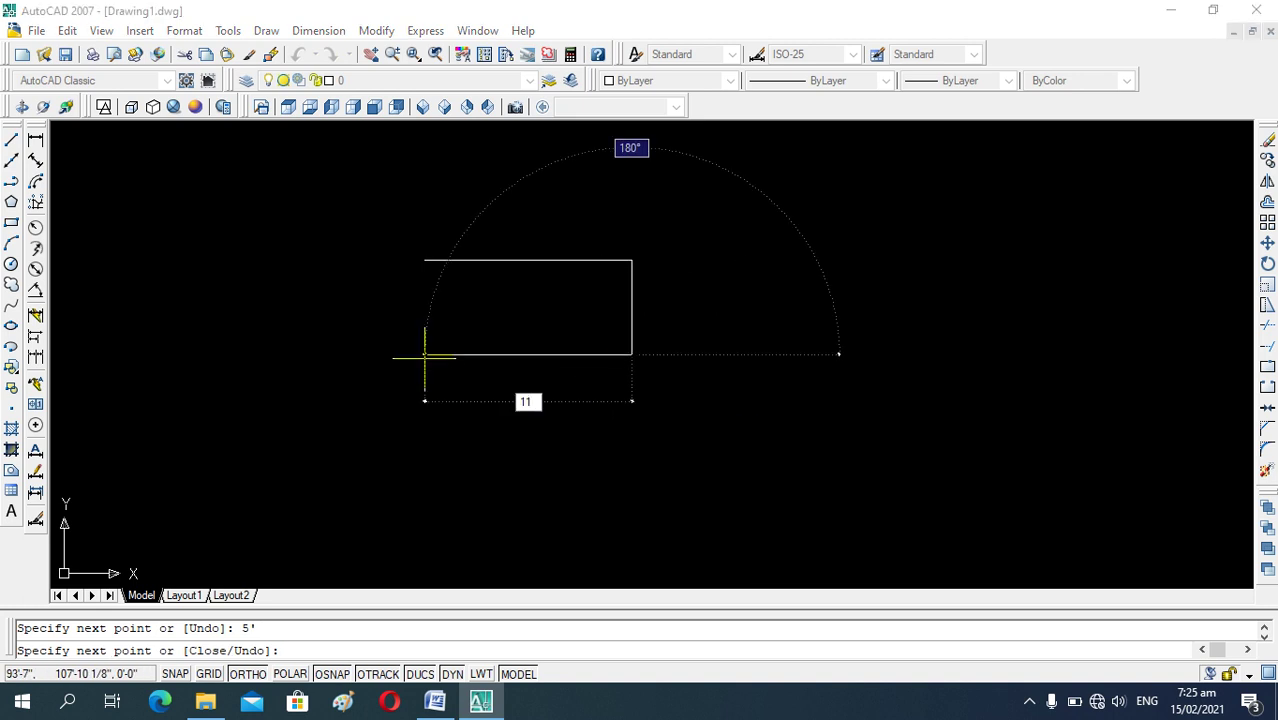
text(')
key(Return)
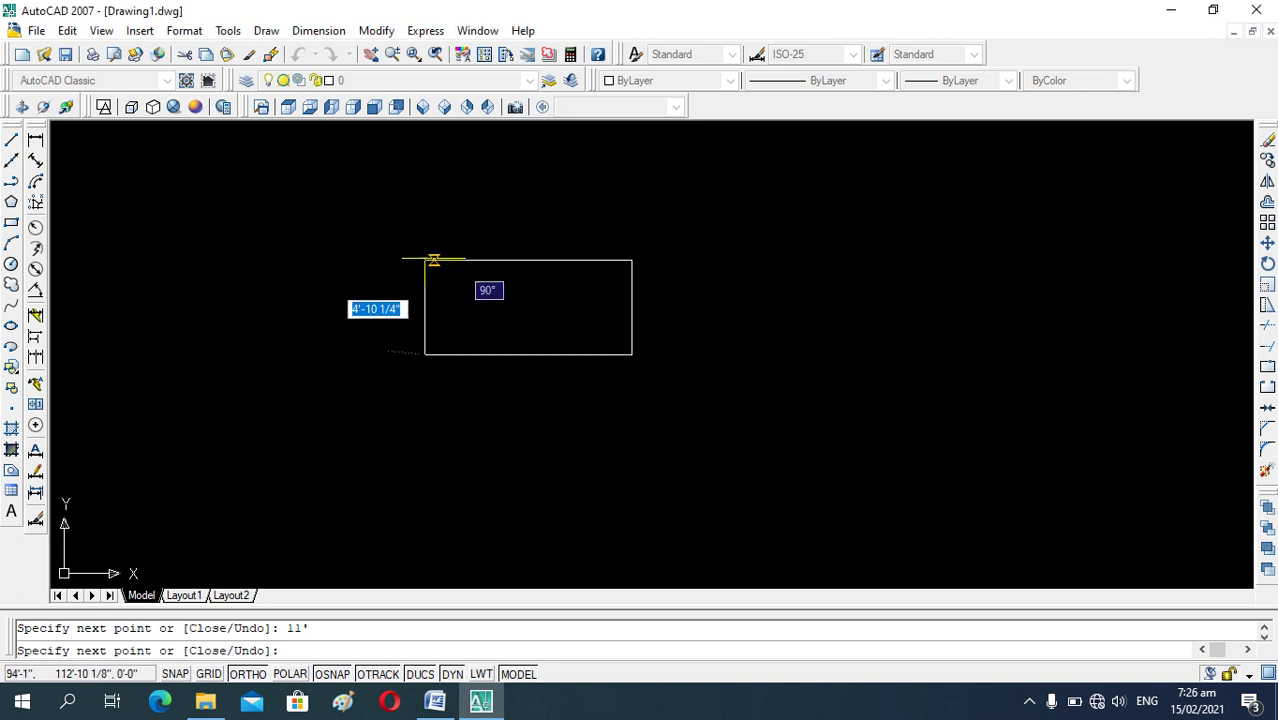
click(423, 258)
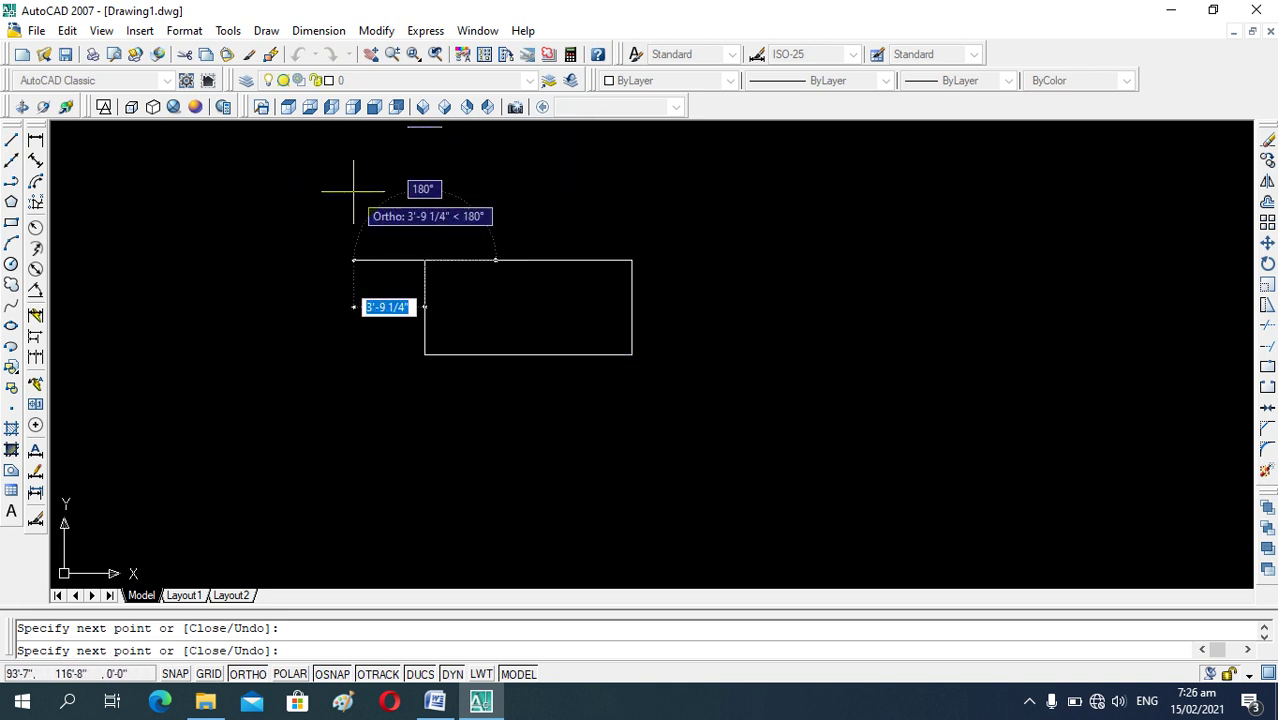
key(Escape)
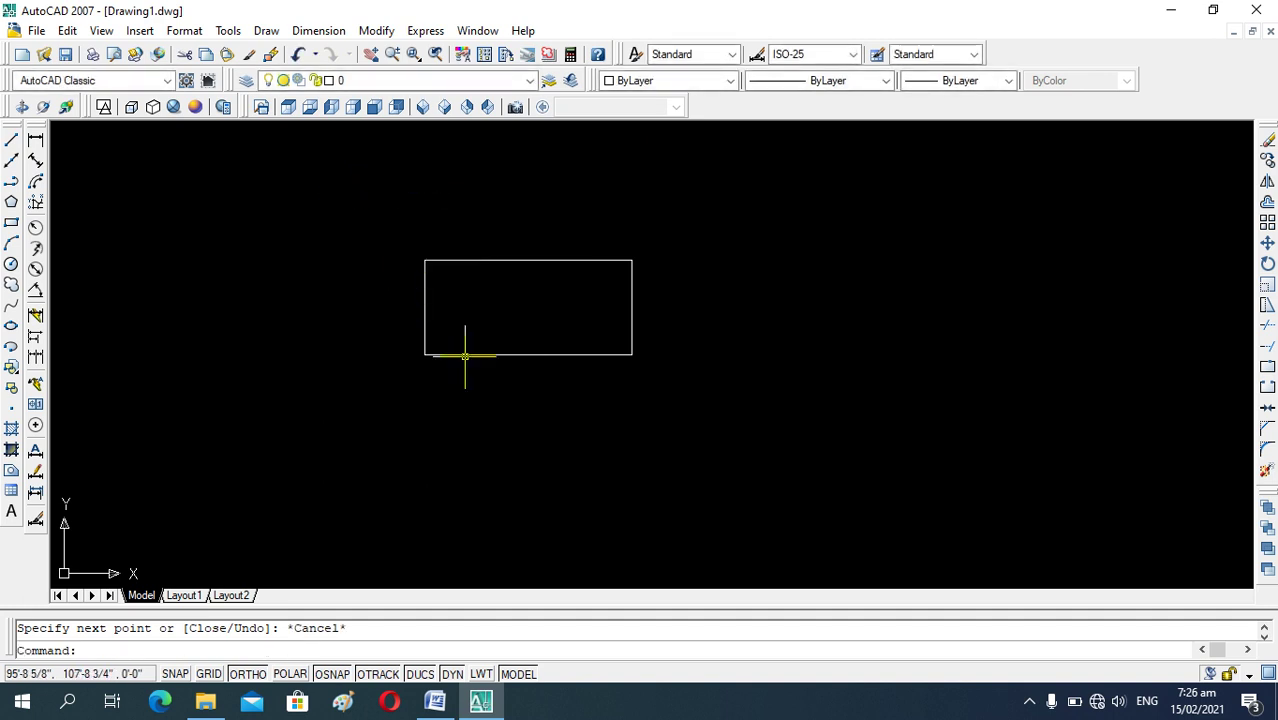
Start a new LINE to the right of the small rectangle and draw its 25' top side.
scroll(455, 262, up, 3)
scroll(480, 280, down, 2)
scroll(498, 268, up, 1)
scroll(497, 300, down, 4)
scroll(507, 367, up, 1)
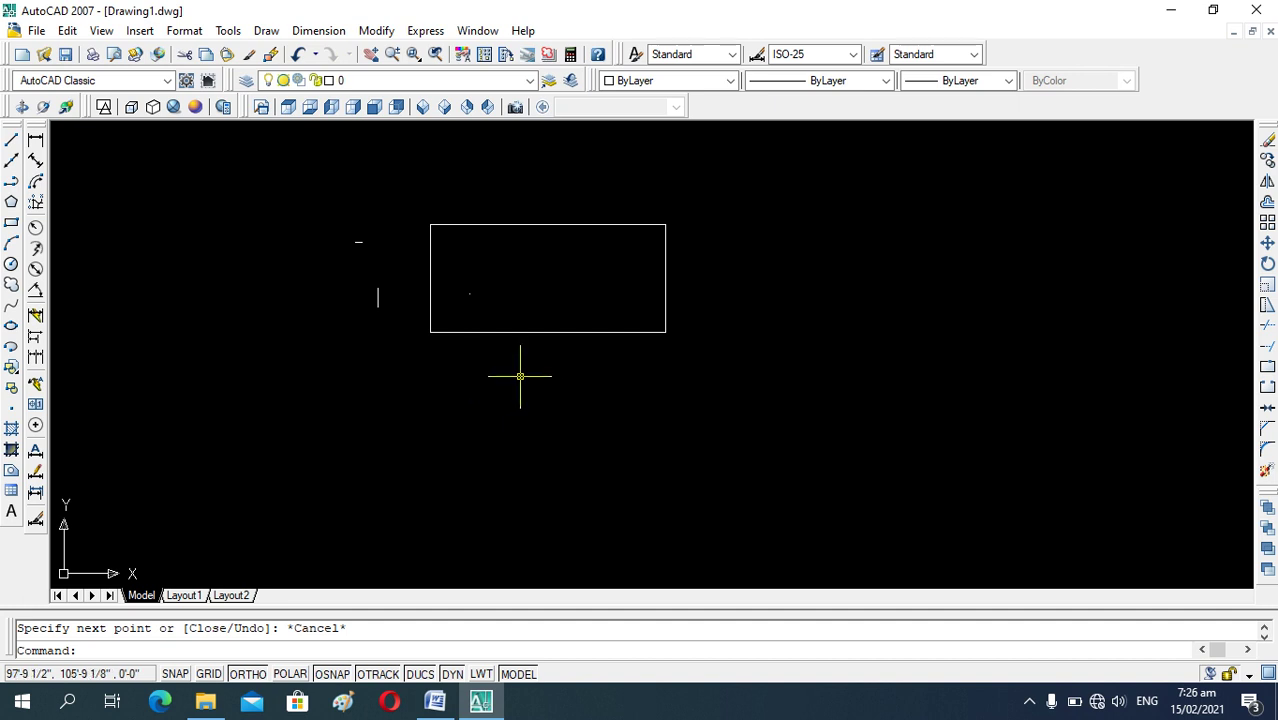
scroll(399, 368, down, 2)
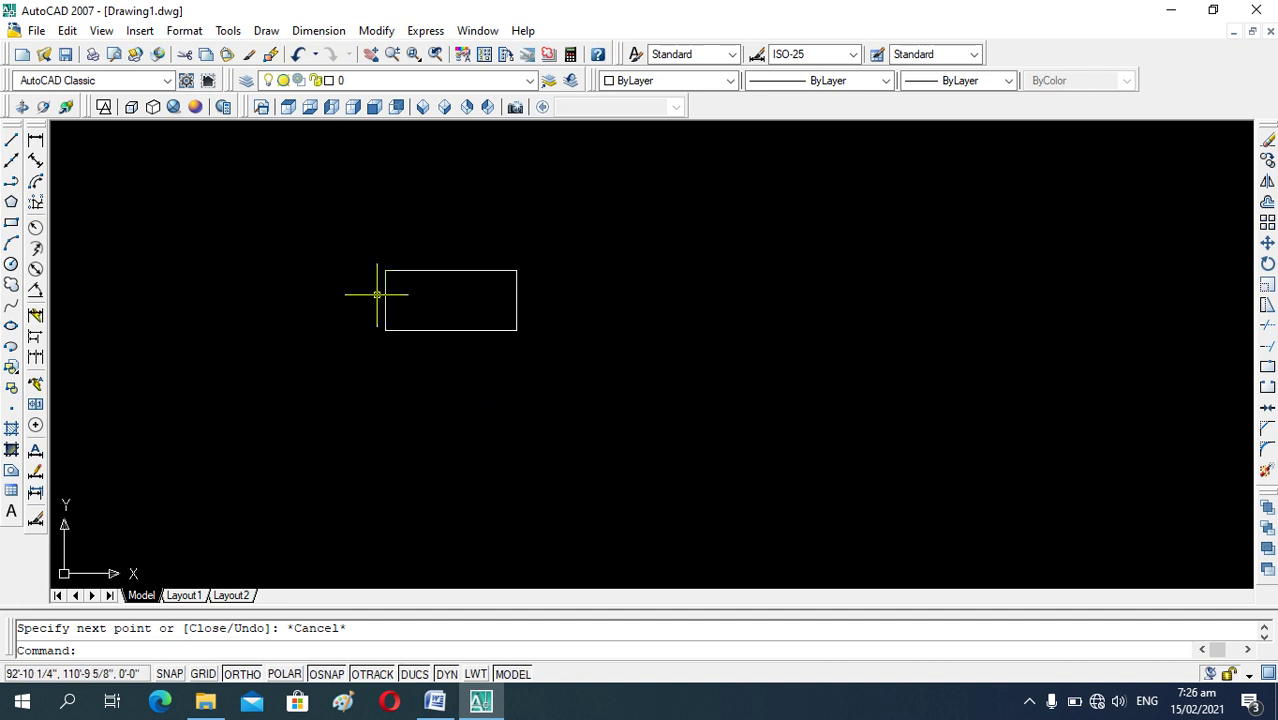
scroll(466, 307, up, 2)
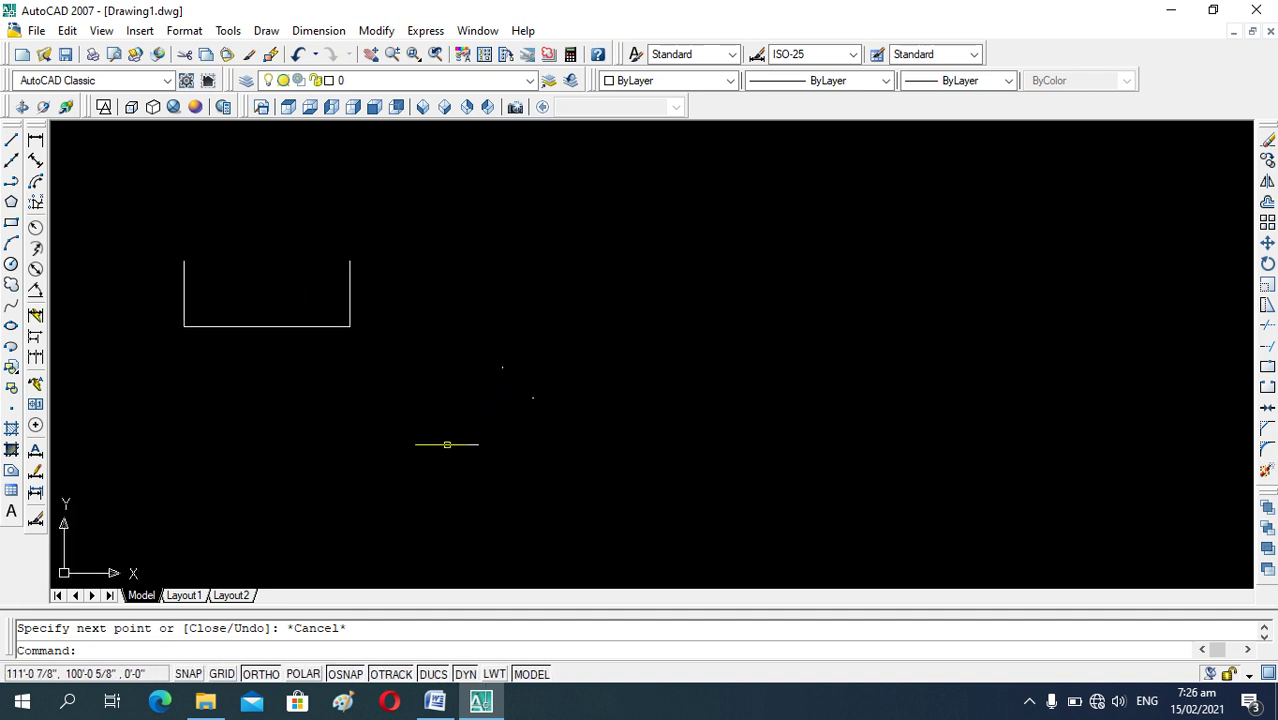
text(l)
key(Return)
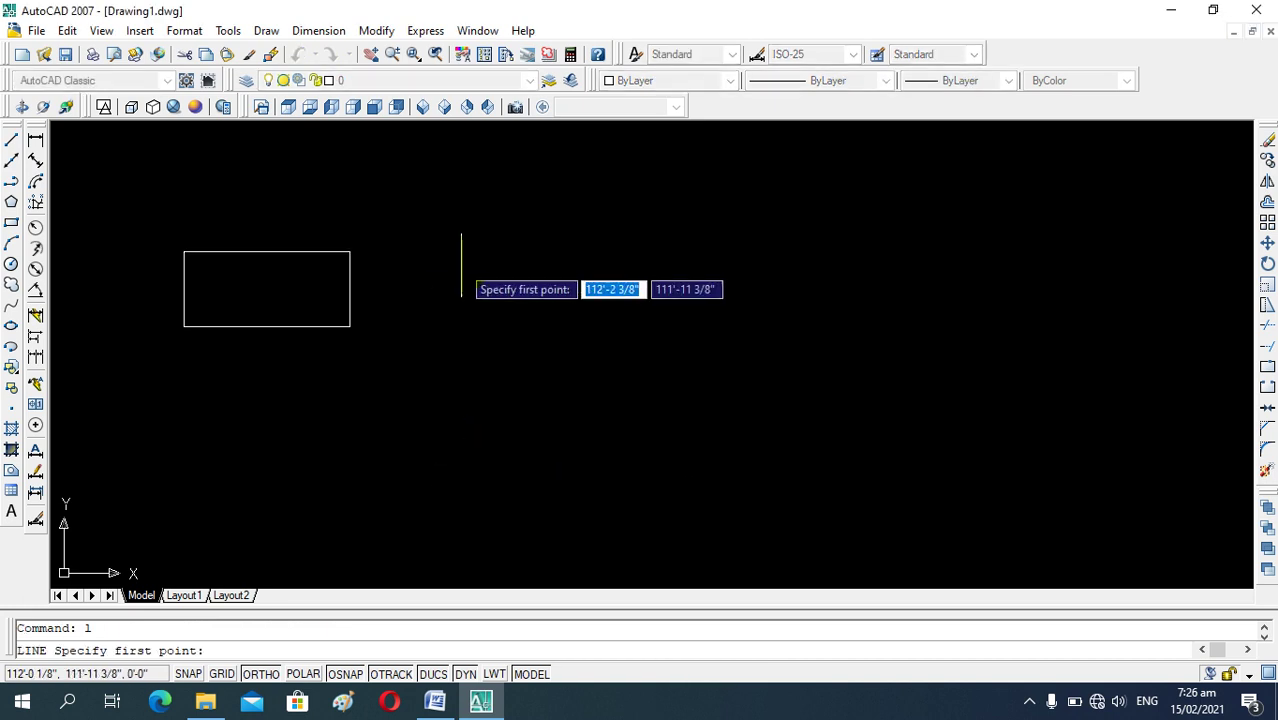
click(531, 267)
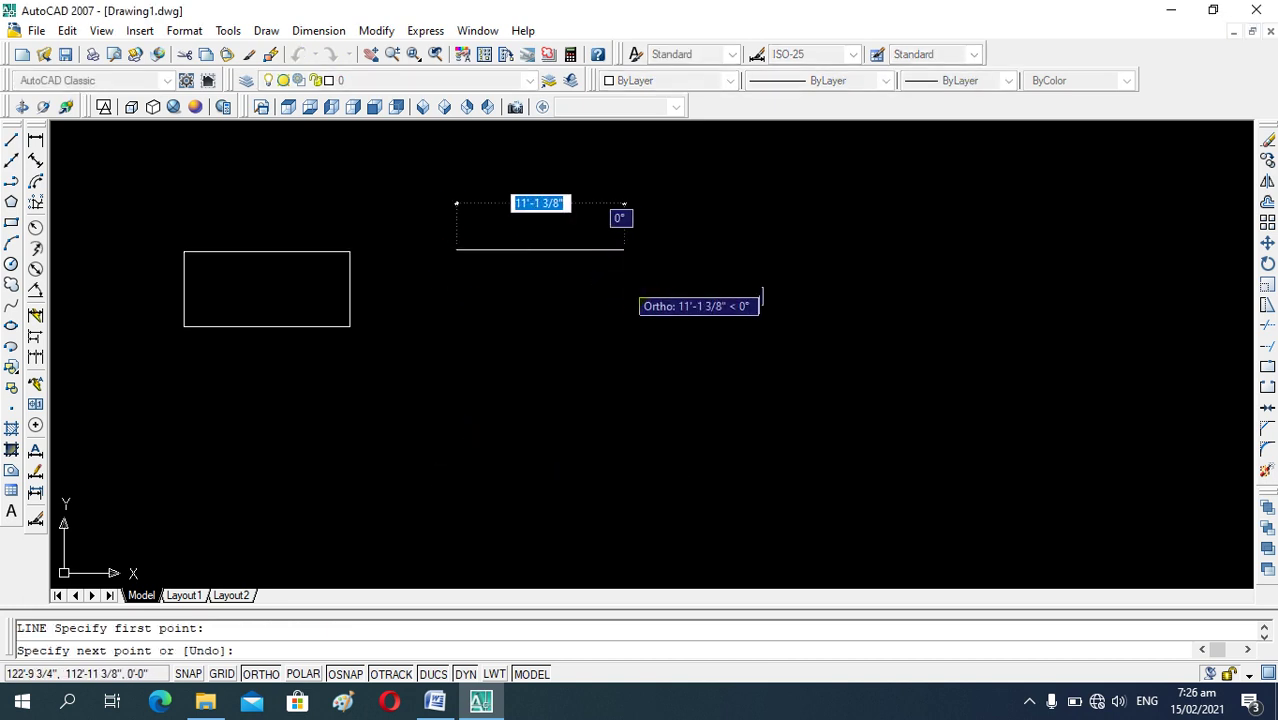
text(25')
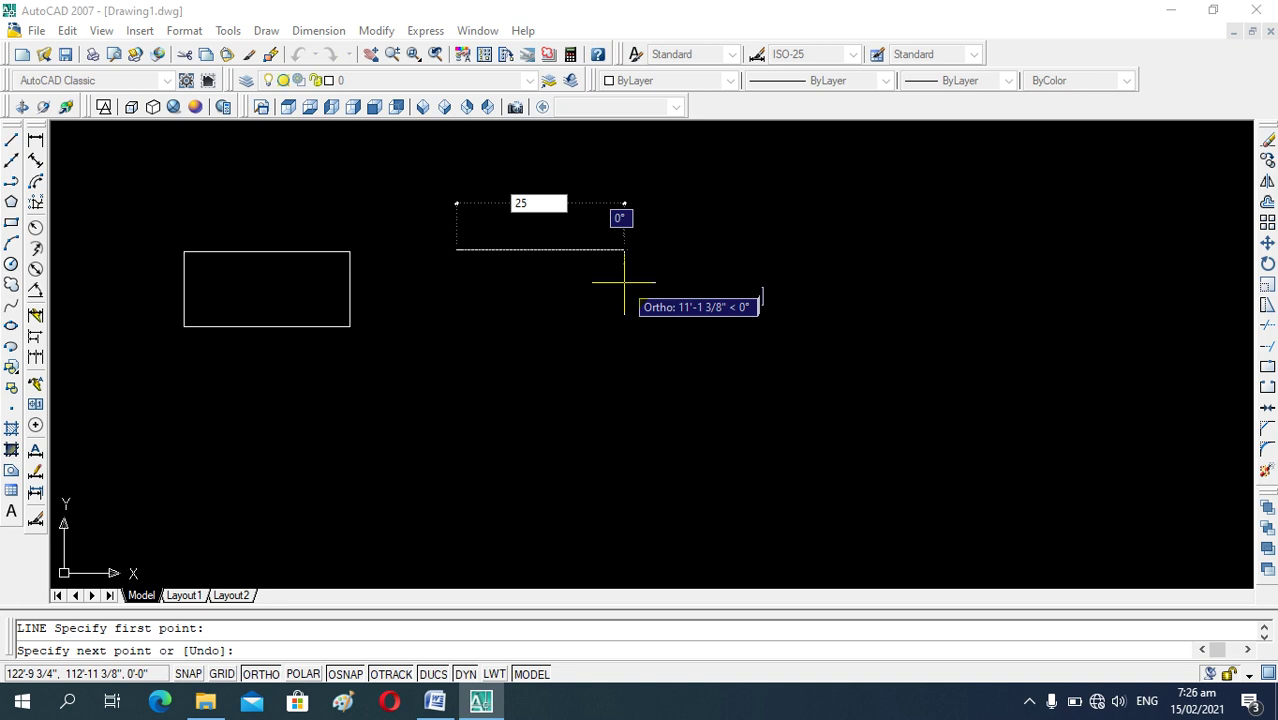
key(Return)
Add the 50' vertical side and the 25' bottom side, then end the Line command.
scroll(679, 325, down, 4)
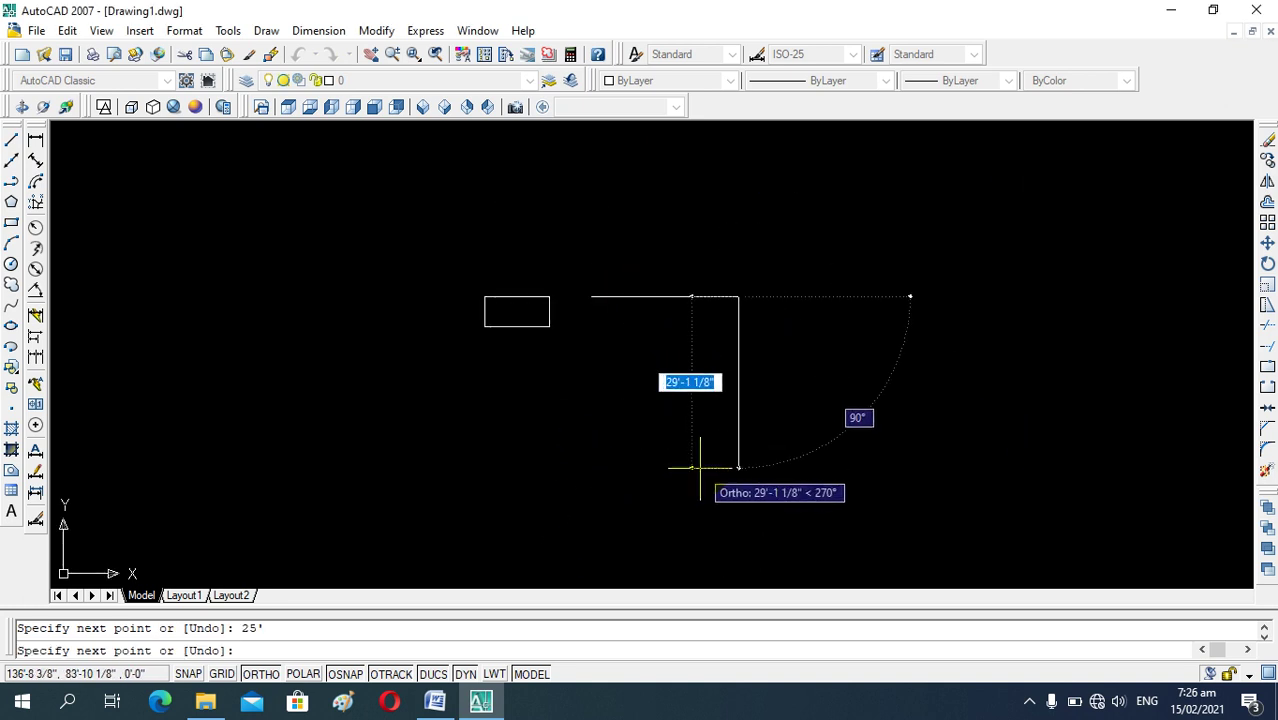
text(50')
key(Return)
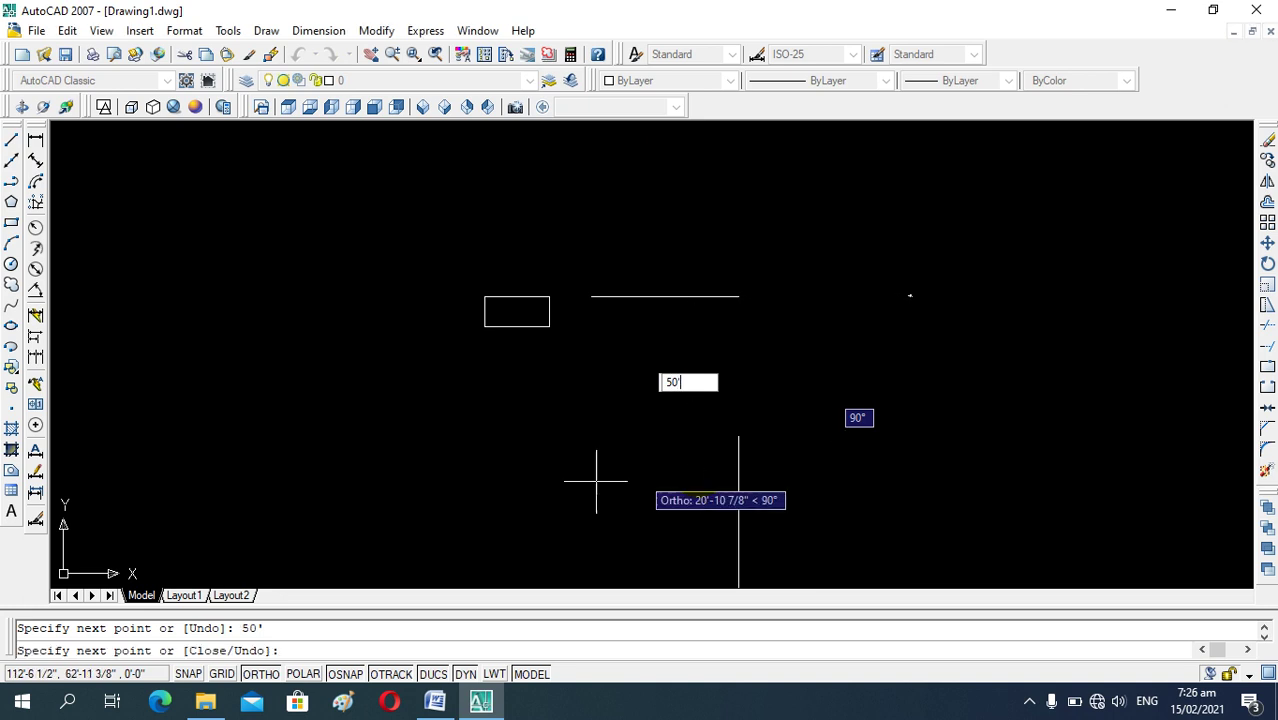
scroll(685, 393, down, 4)
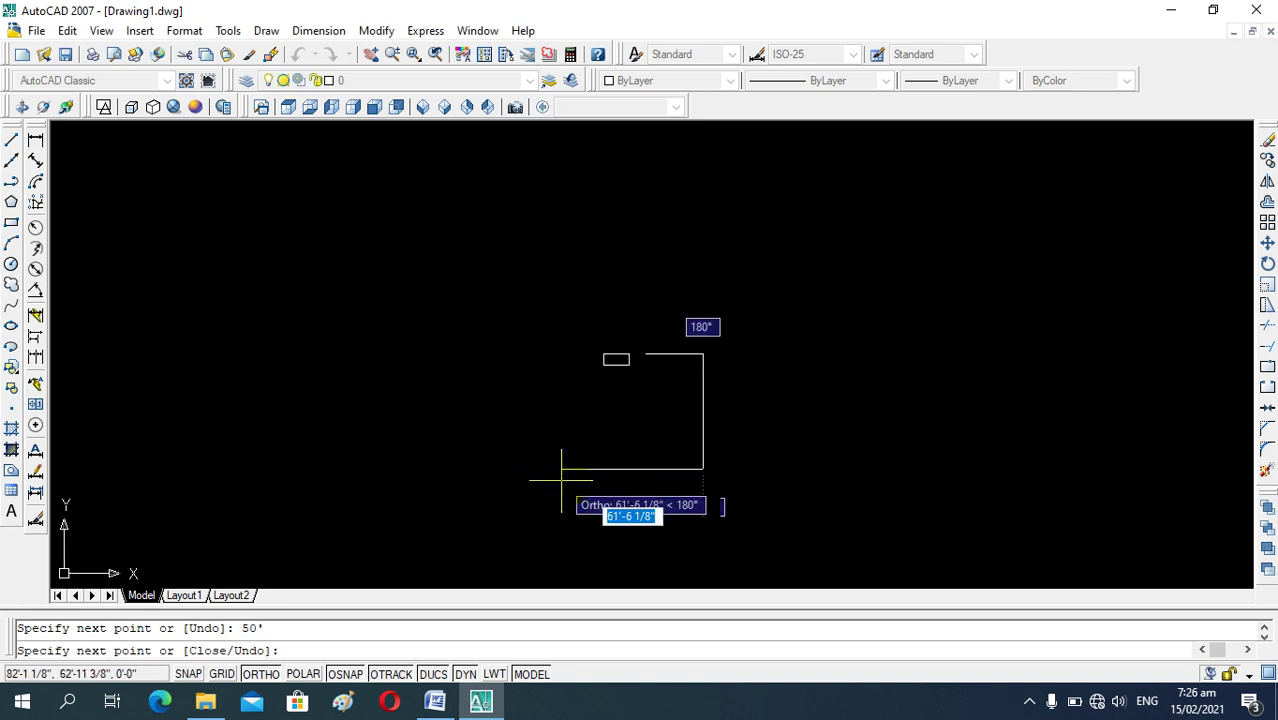
text(25')
key(Return)
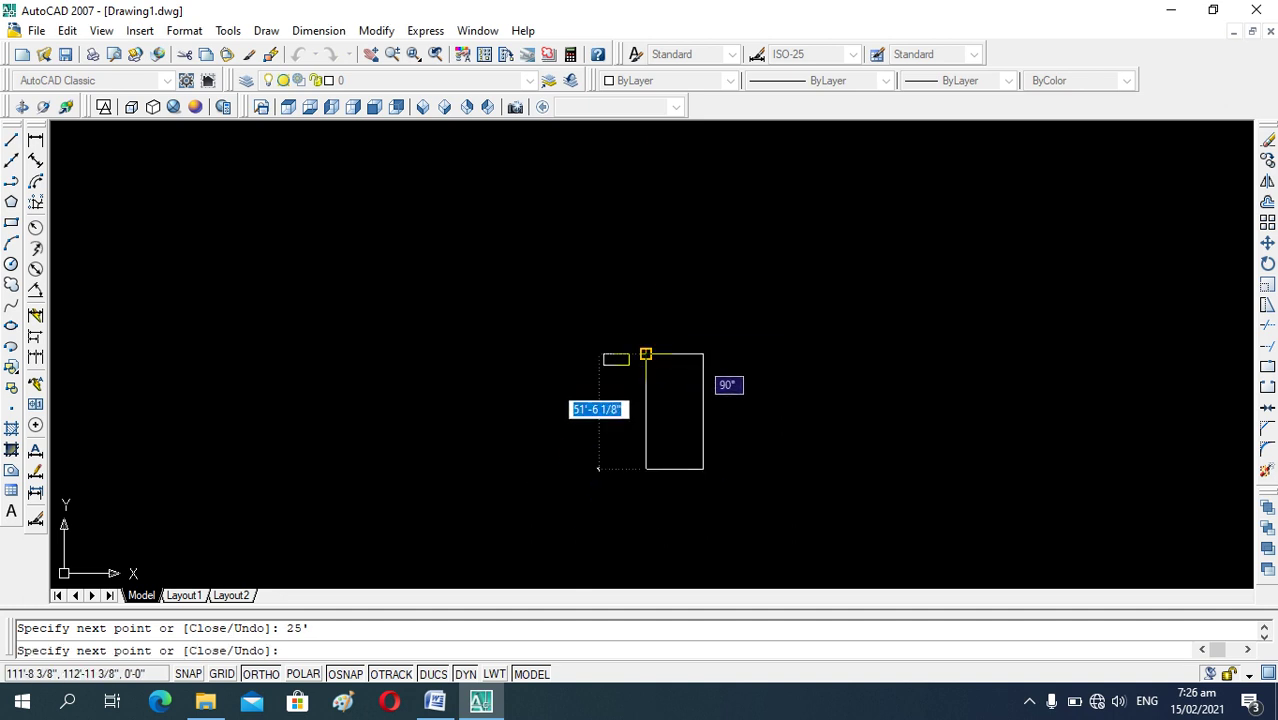
key(Escape)
scroll(734, 460, up, 3)
scroll(627, 319, up, 5)
scroll(621, 308, down, 5)
scroll(620, 185, up, 2)
scroll(600, 240, up, 1)
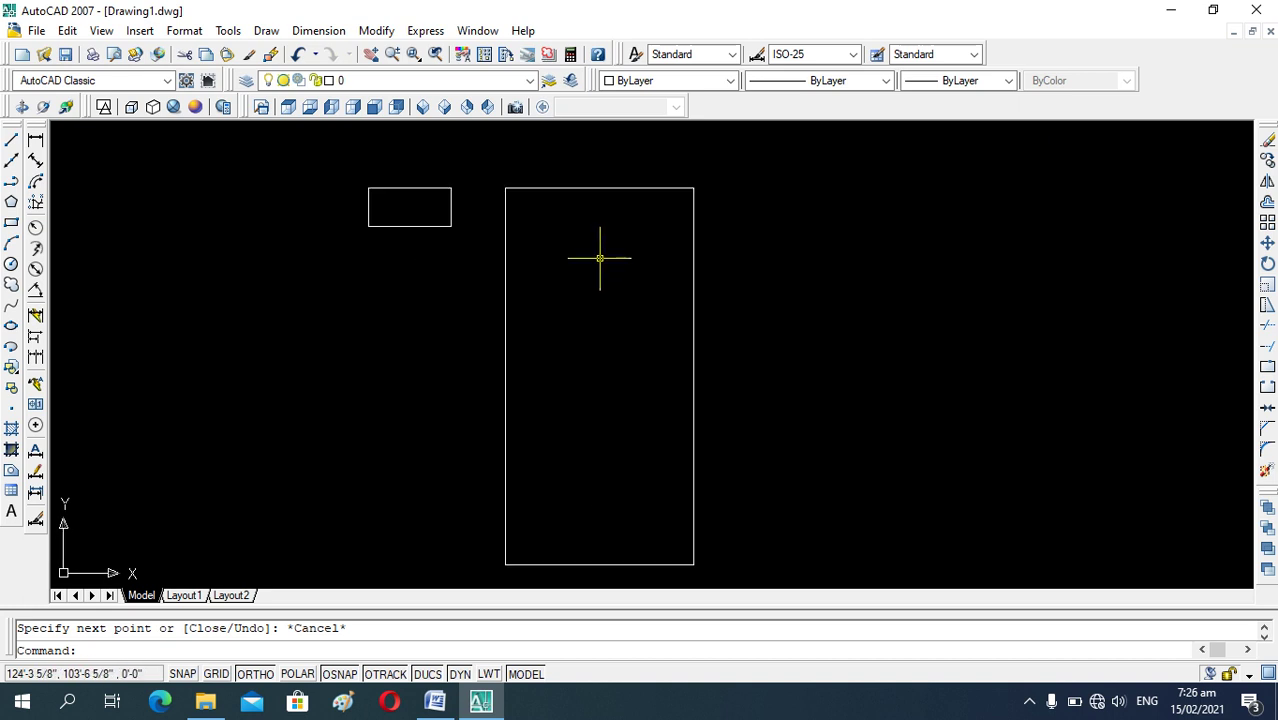
Window-select the 25' by 50' rectangle and erase it with E.
key(Escape)
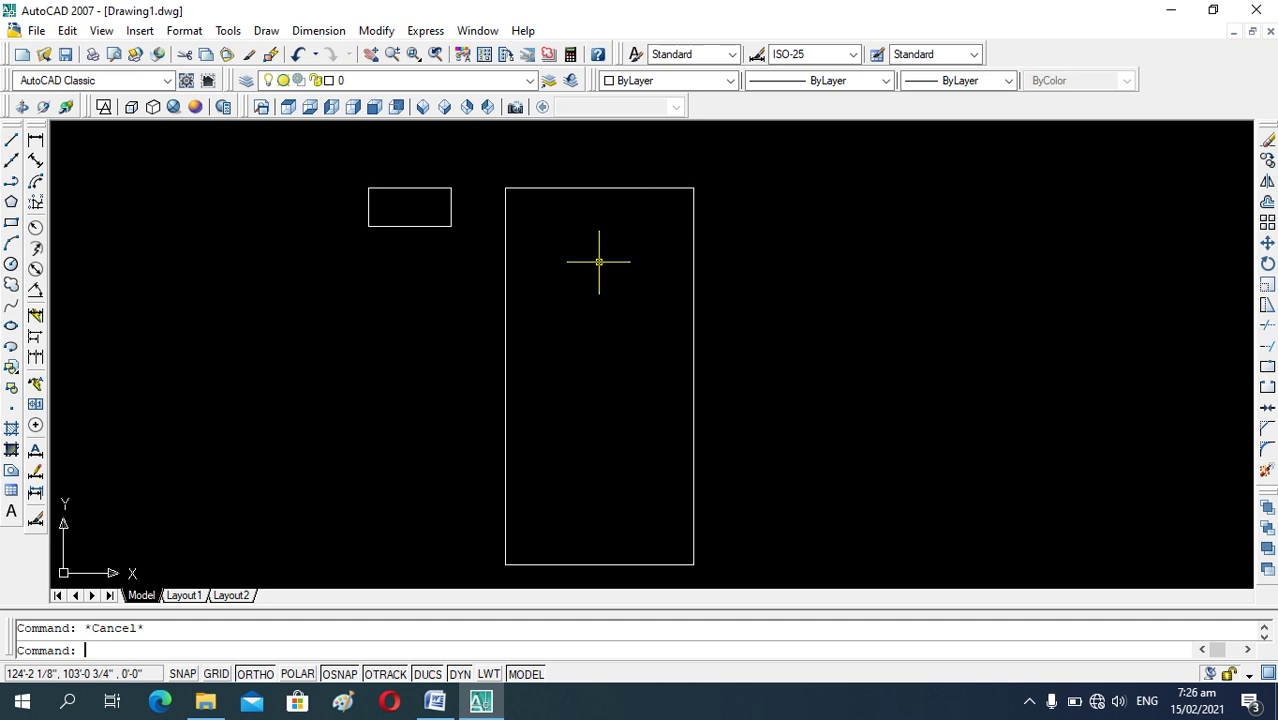
click(477, 170)
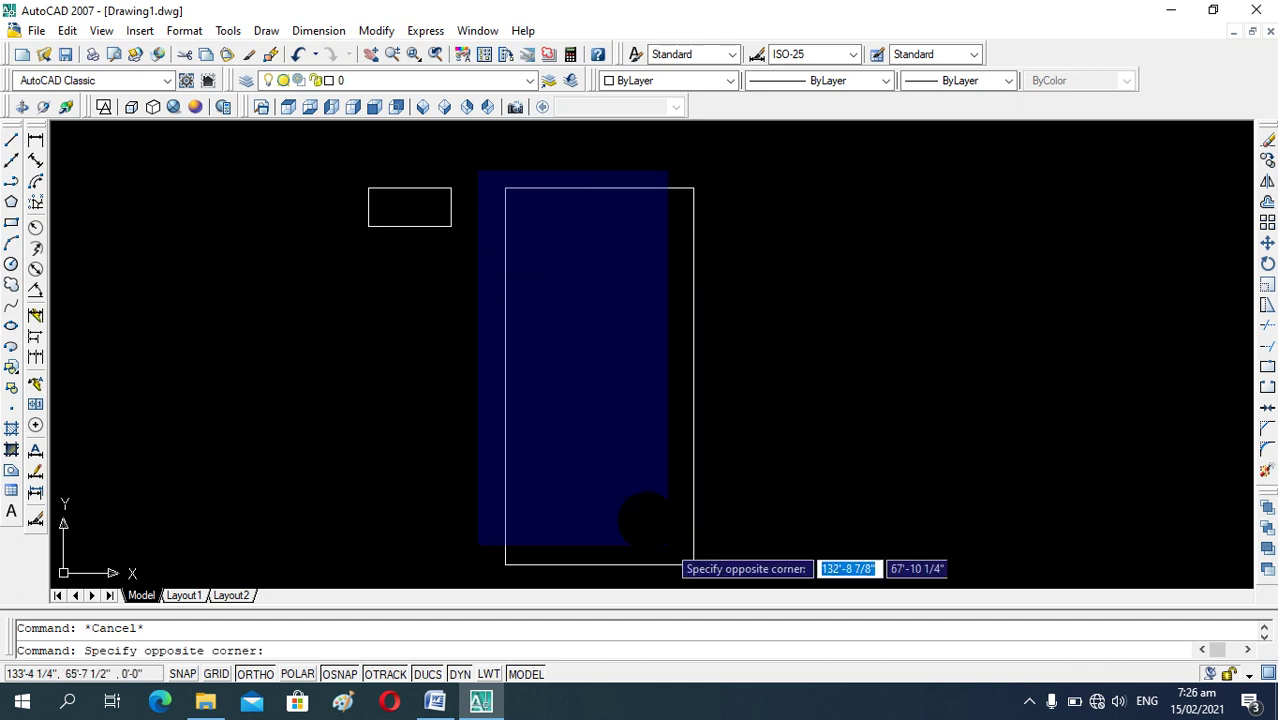
click(713, 573)
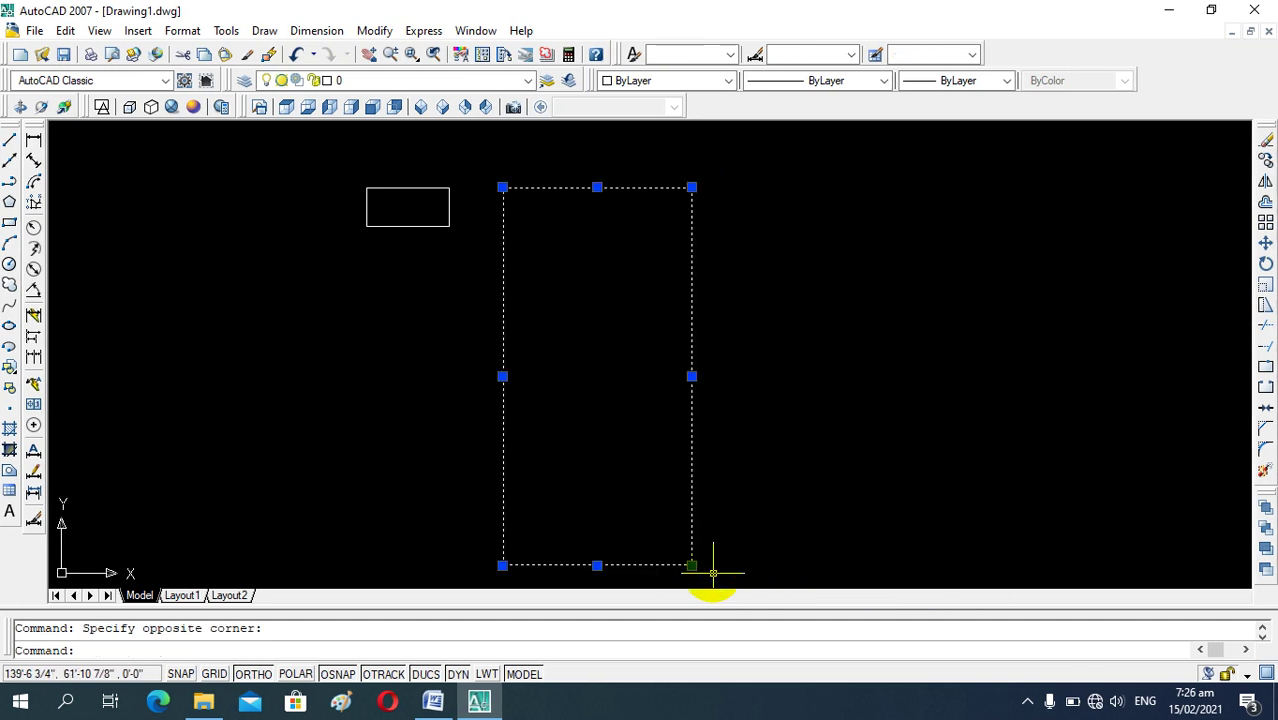
text(e)
key(Return)
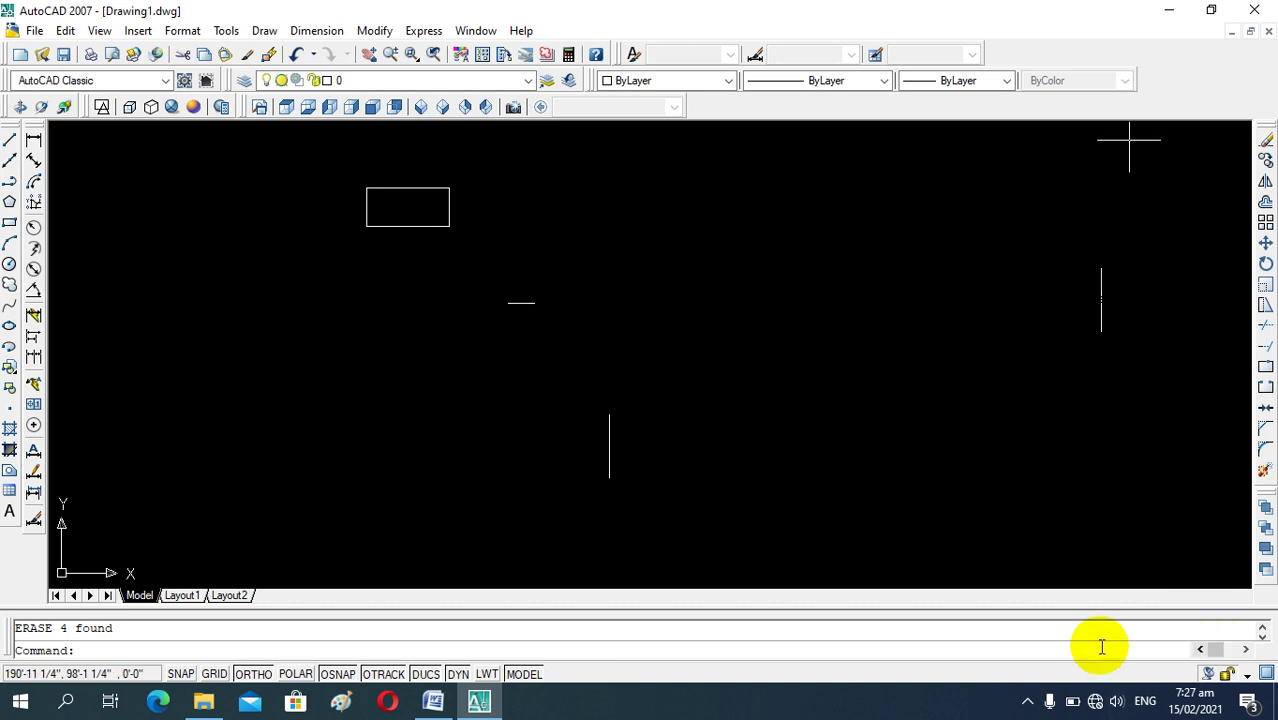
Show the Windows Microphone privacy settings from the tray, then bring up Camtasia Recorder over them.
click(1048, 703)
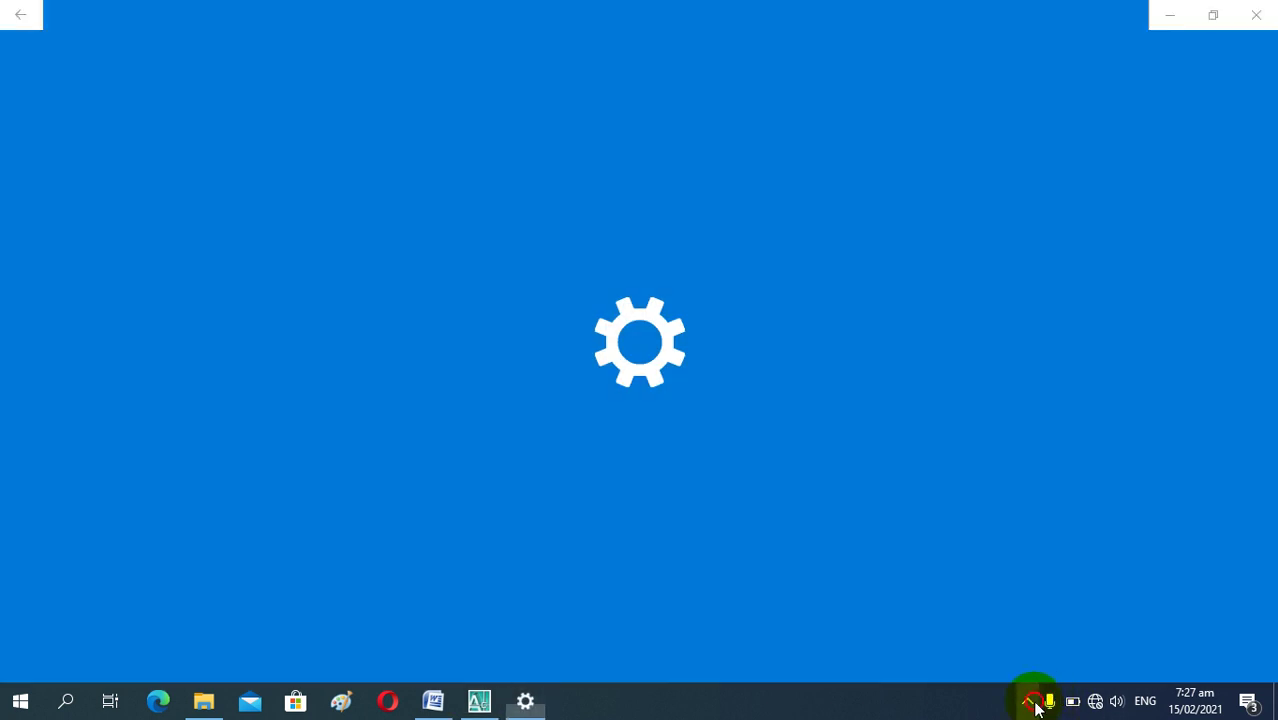
click(1028, 701)
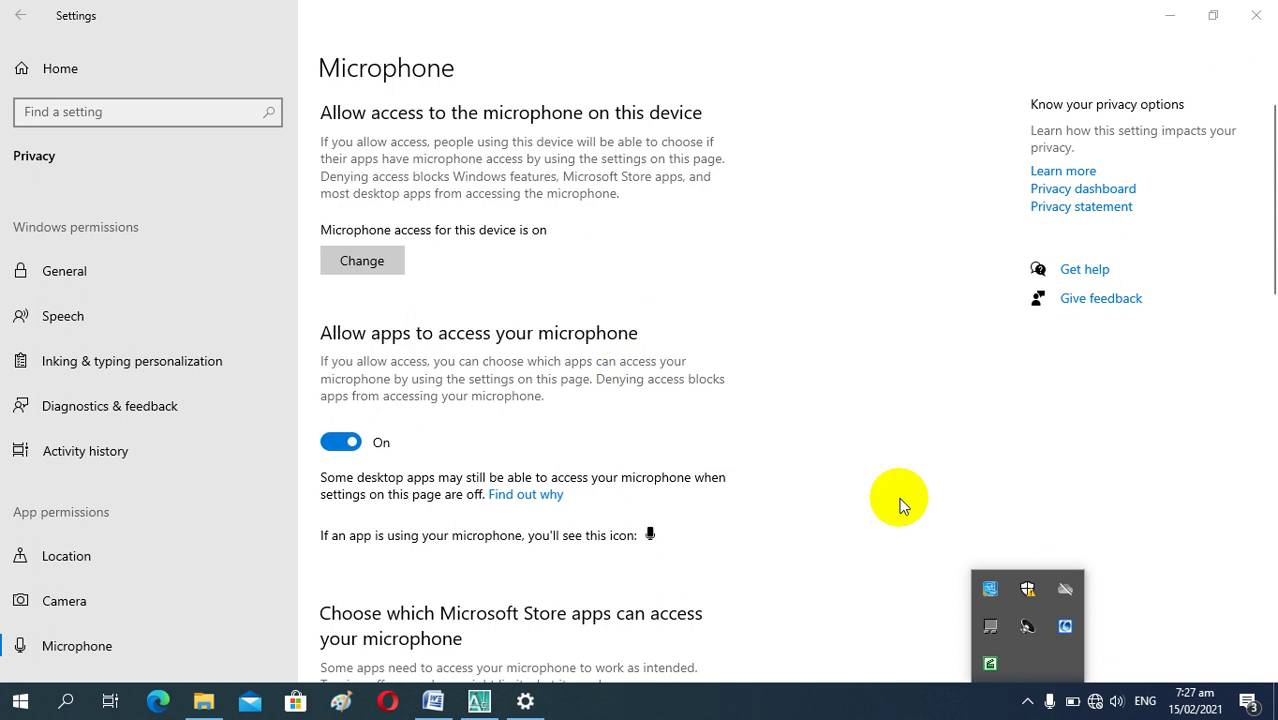
click(986, 670)
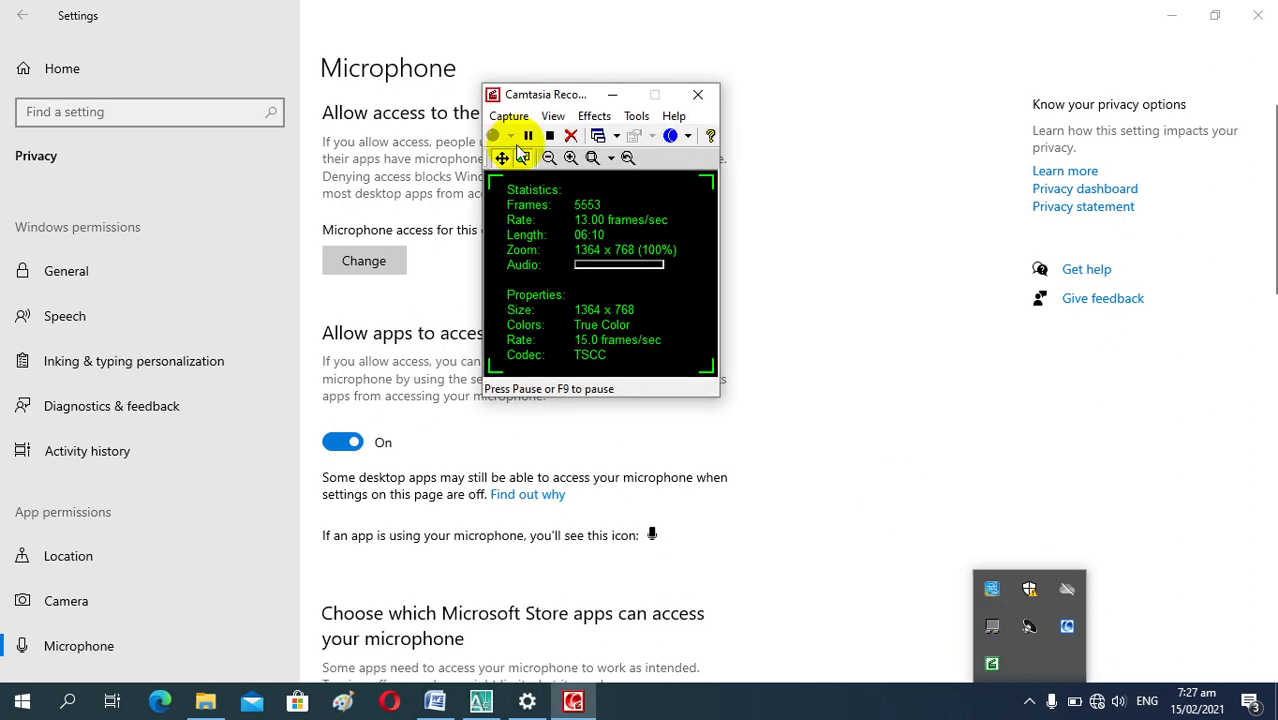